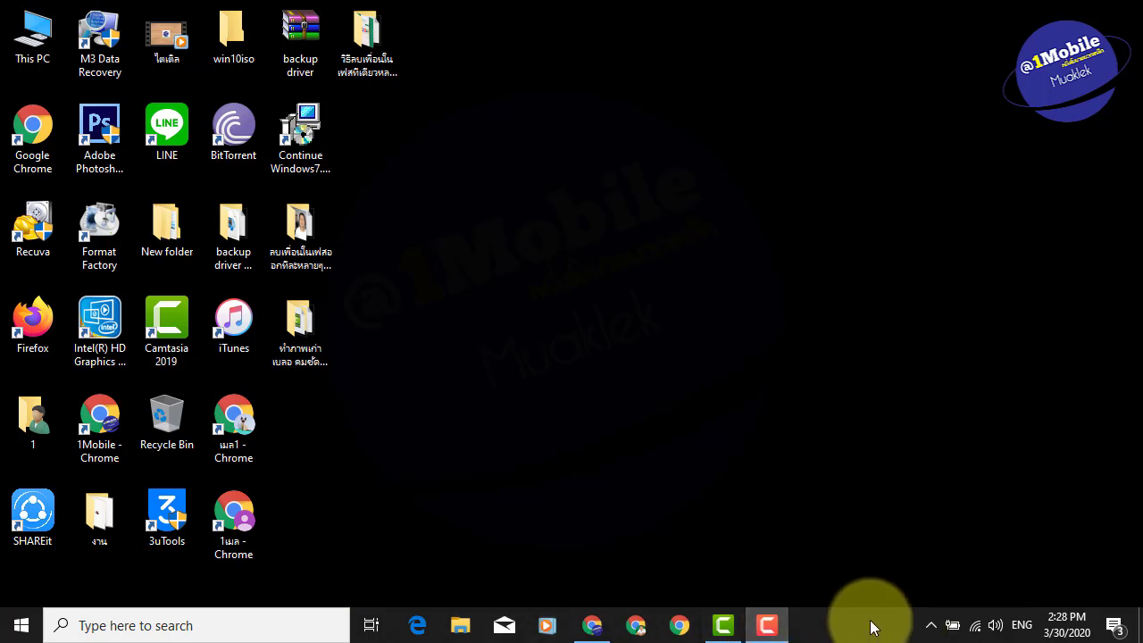
Open Task Manager, sort the processes by CPU usage in ascending order, and maximize the window
right_click(872, 627)
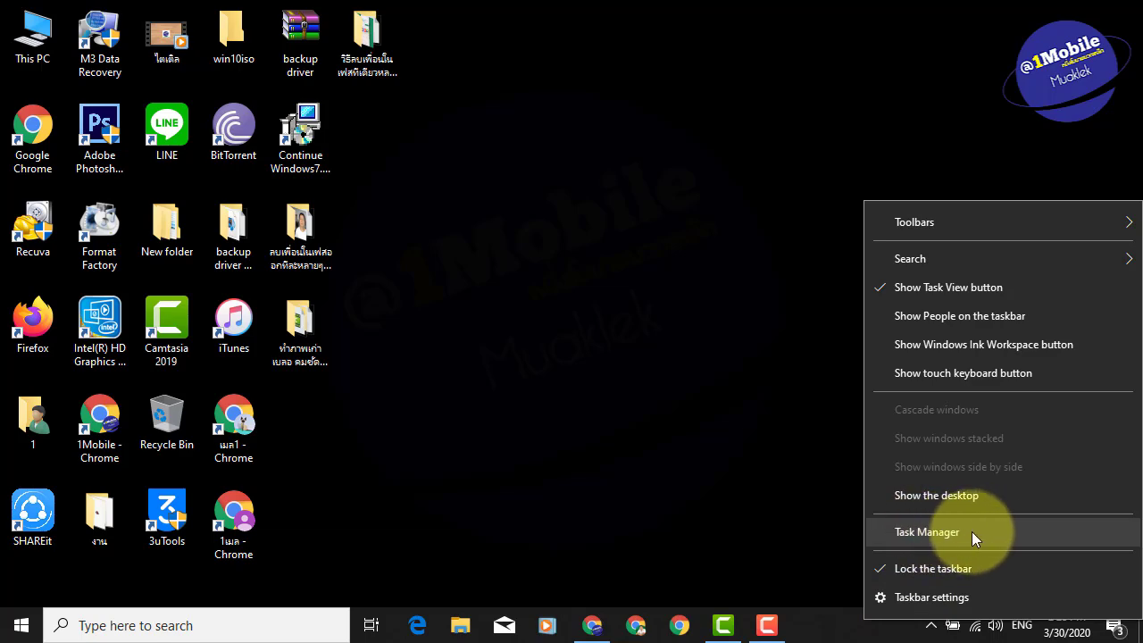
left_click(972, 531)
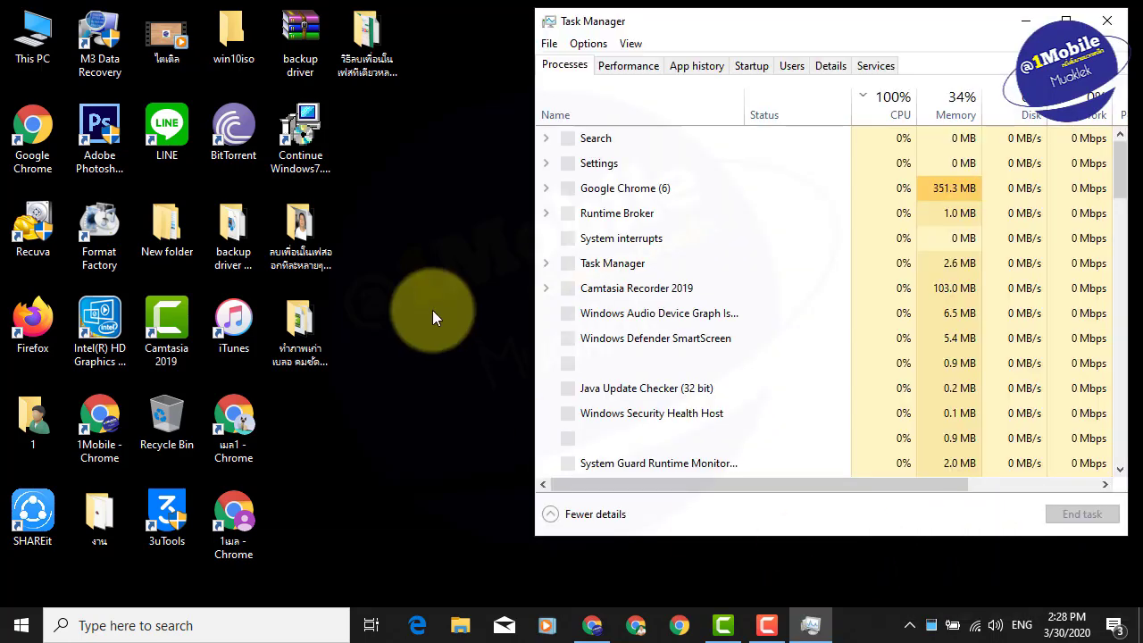
left_click_drag(849, 26, 702, 30)
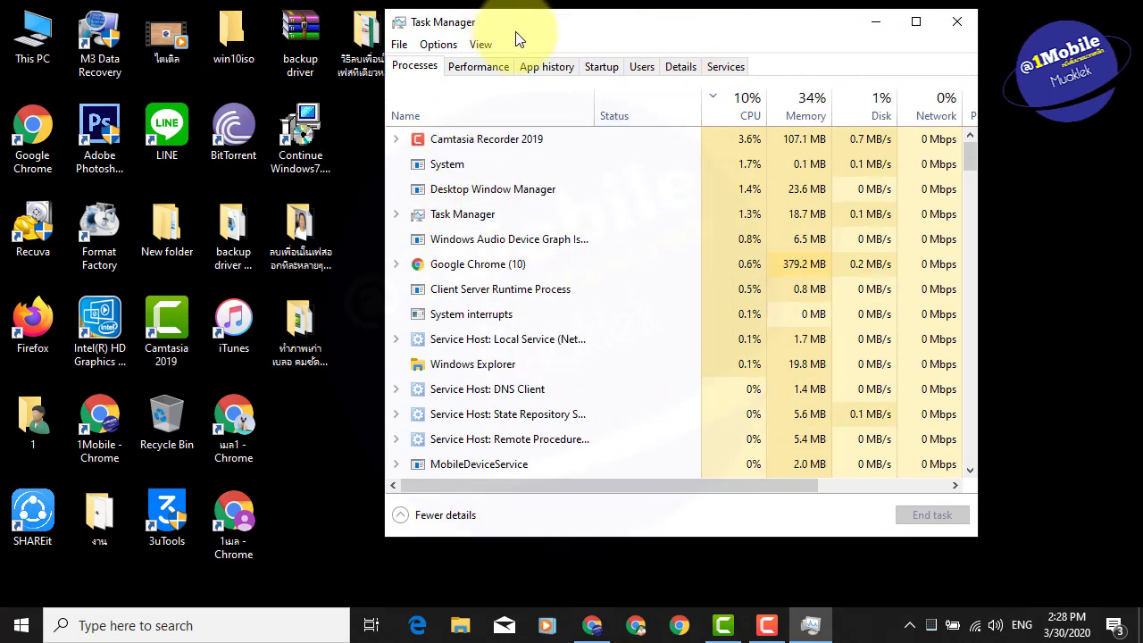
left_click(742, 104)
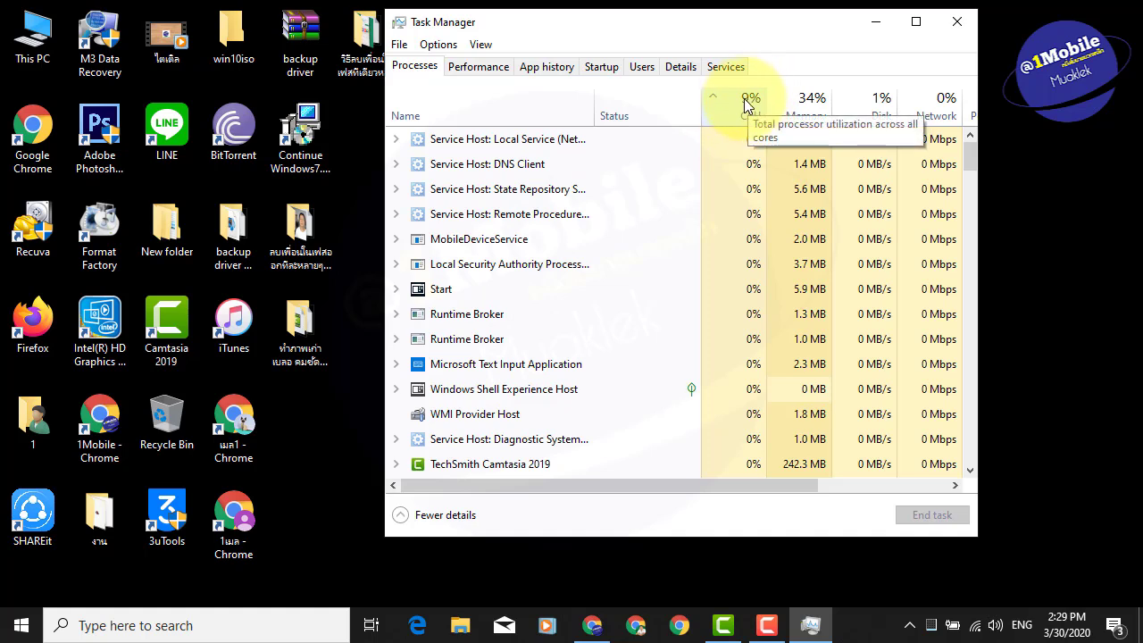
left_click(917, 23)
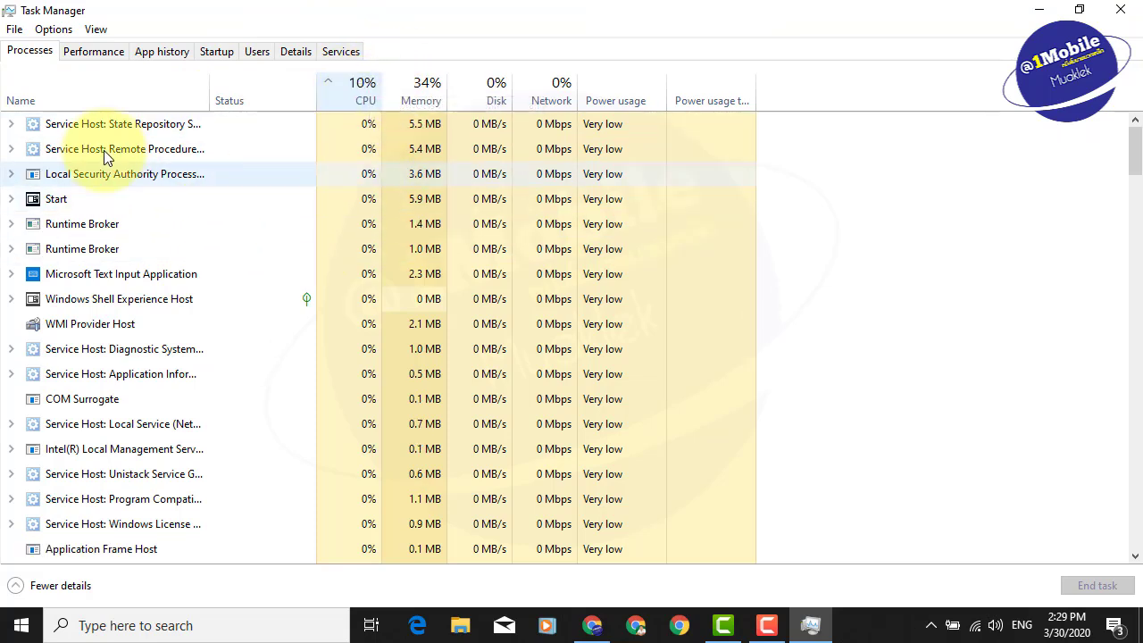
Look through the running background processes for programs that are not needed
scroll(319, 286, "down", 1)
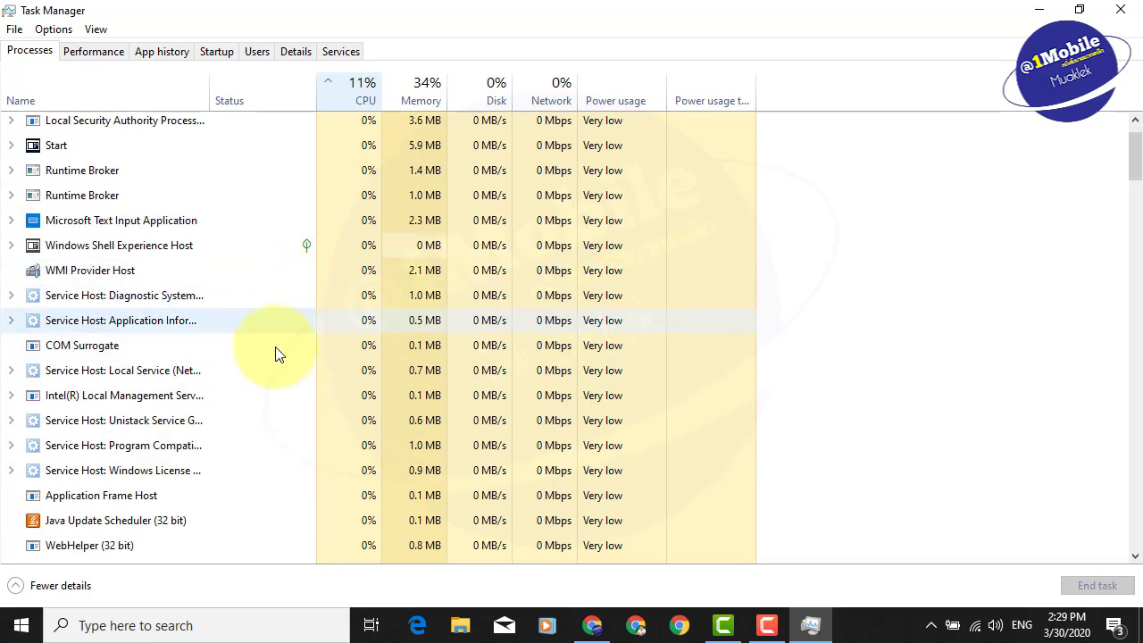
scroll(347, 217, "up", 1)
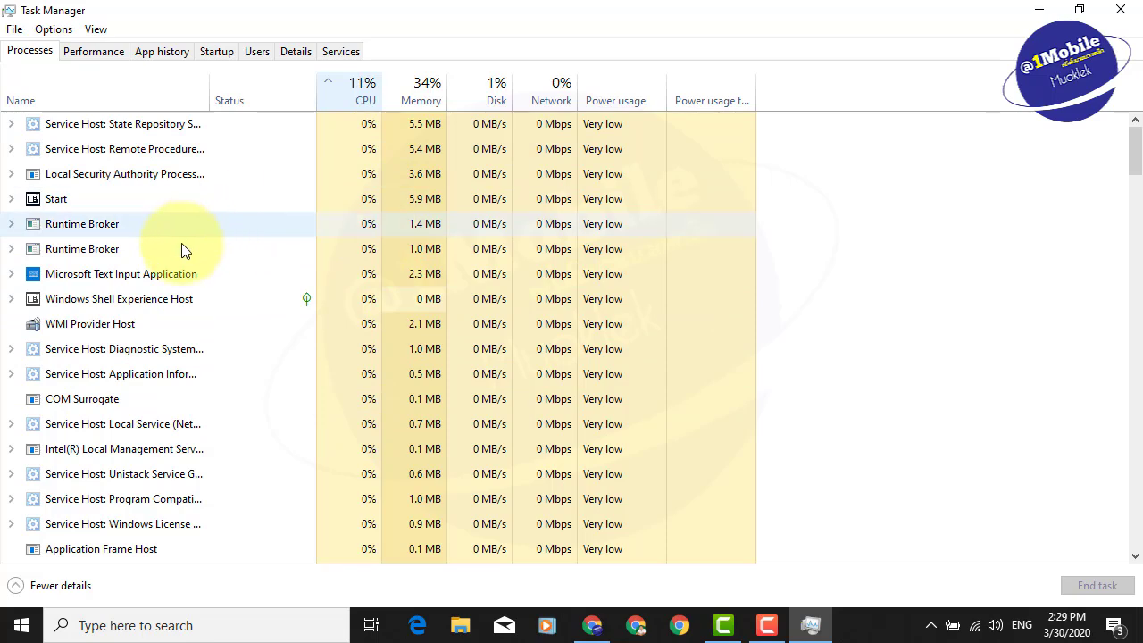
scroll(107, 264, "down", 1)
scroll(107, 263, "down", 7)
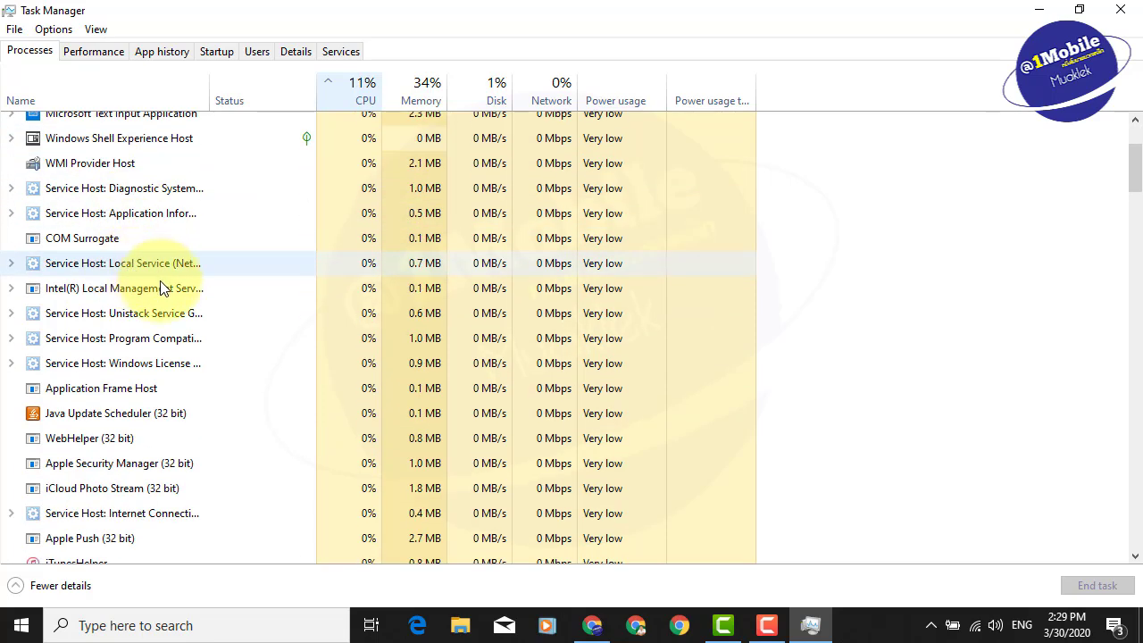
scroll(165, 290, "down", 6)
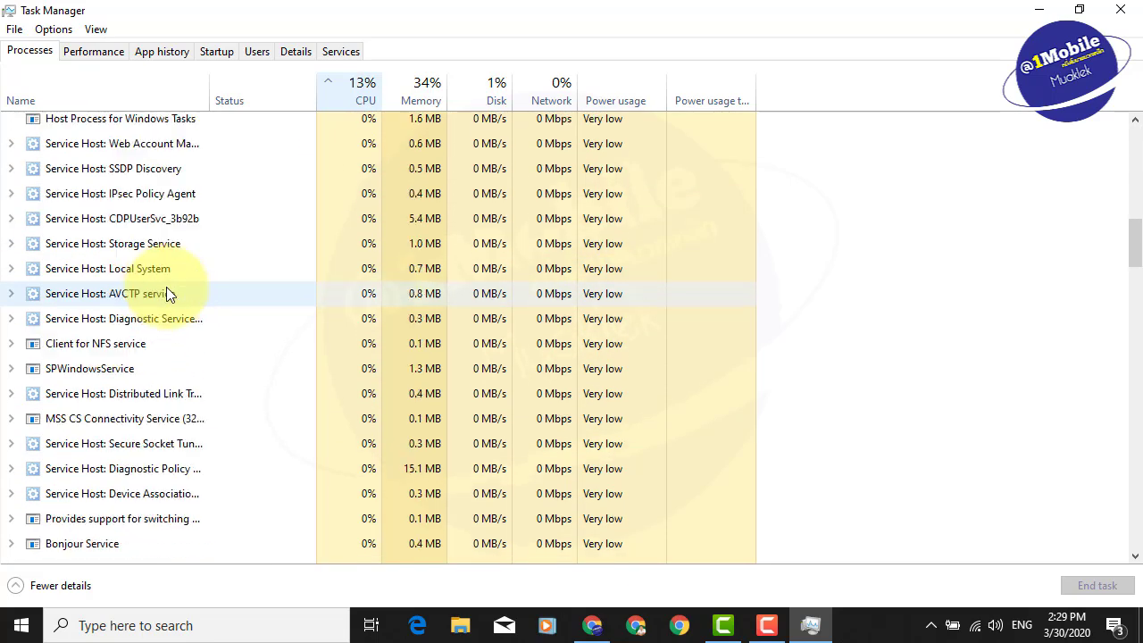
scroll(169, 286, "up", 3)
scroll(170, 286, "up", 4)
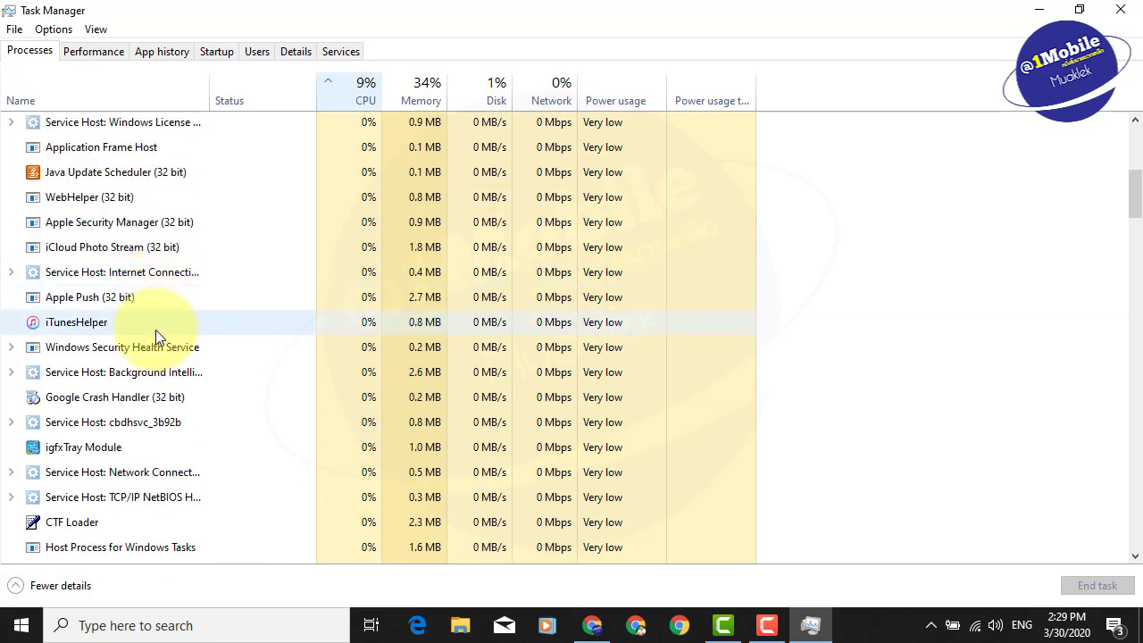
scroll(159, 327, "up", 5)
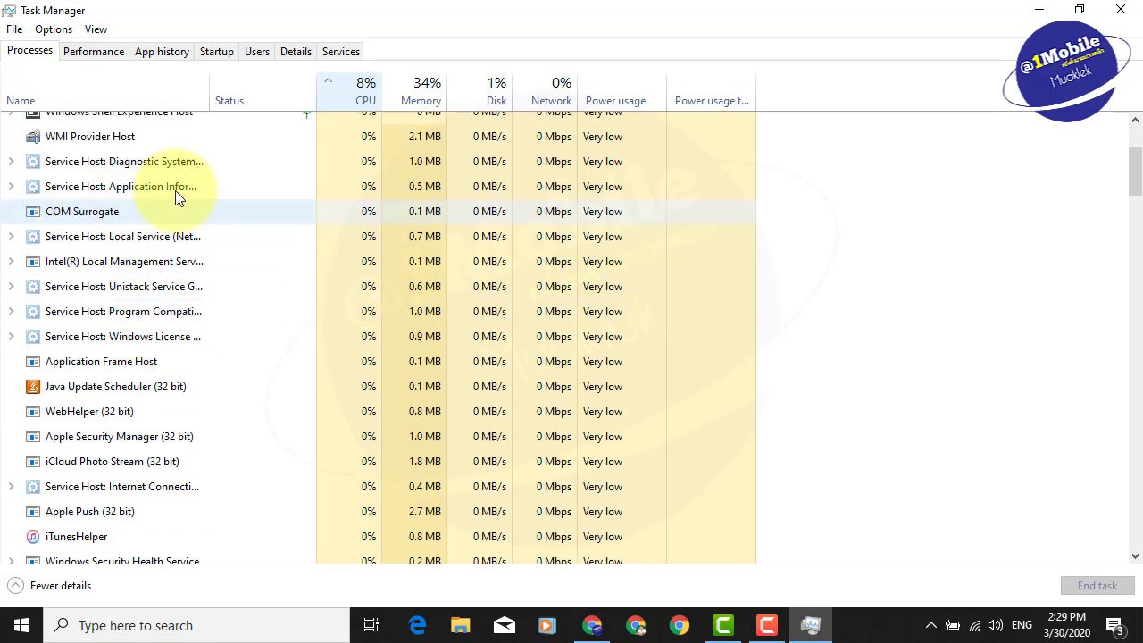
scroll(364, 265, "up", 1)
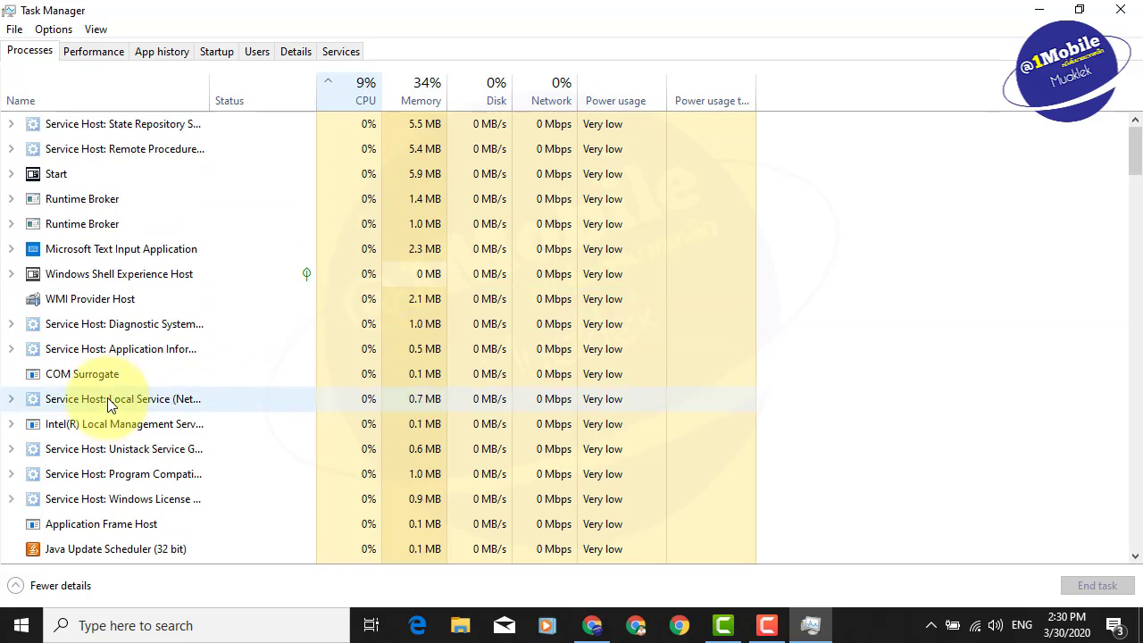
End the iTunesHelper background process and close Task Manager
scroll(151, 322, "down", 2)
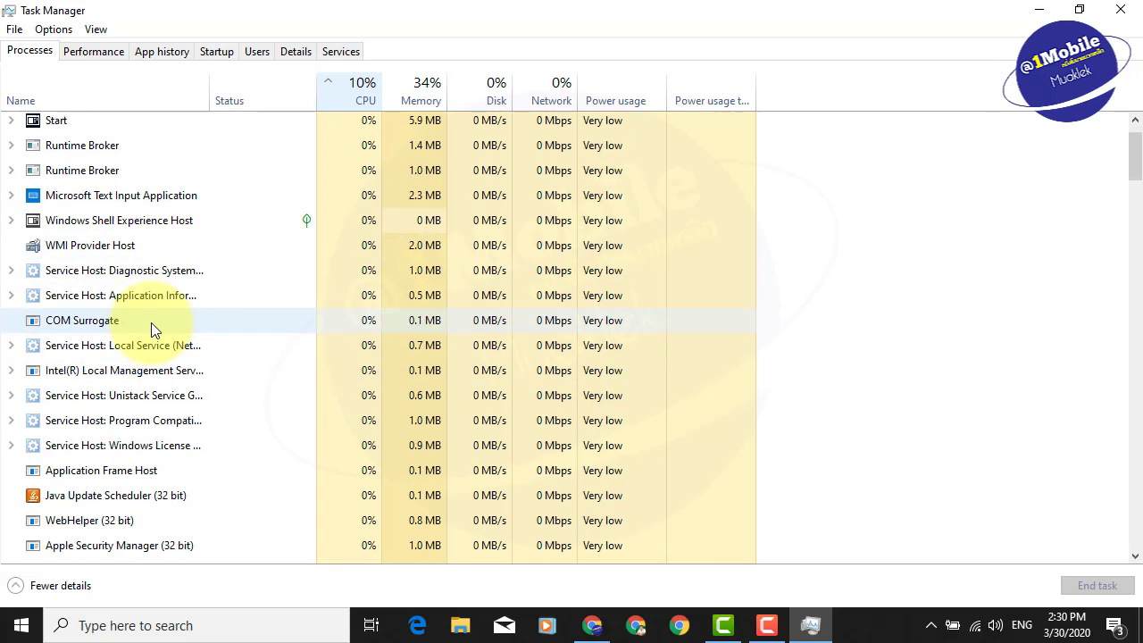
scroll(151, 322, "down", 1)
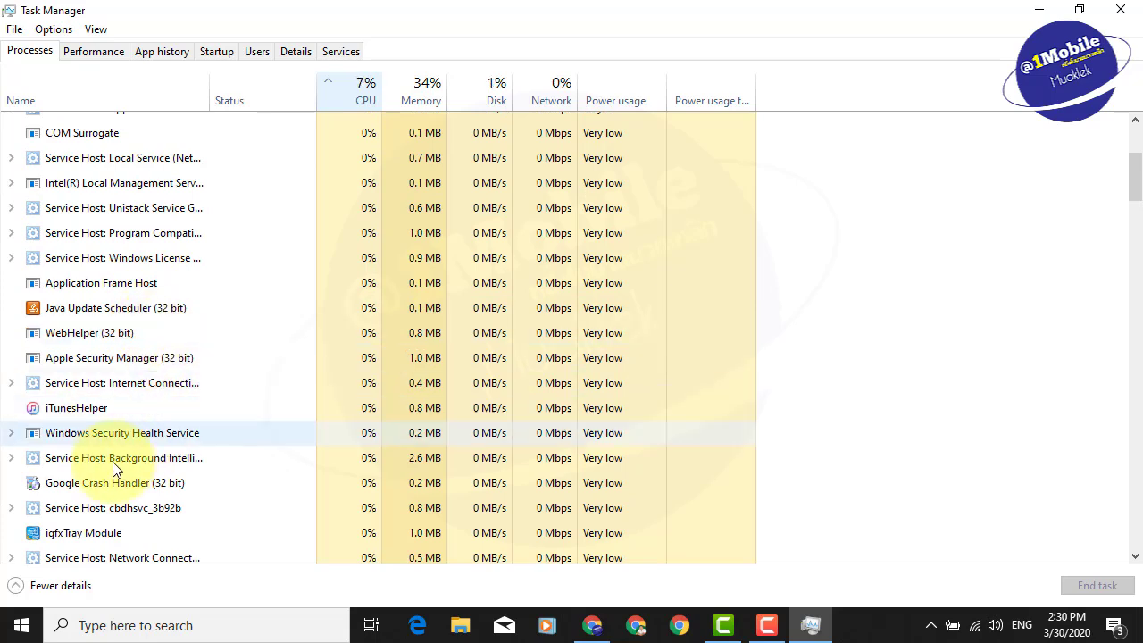
left_click(100, 410)
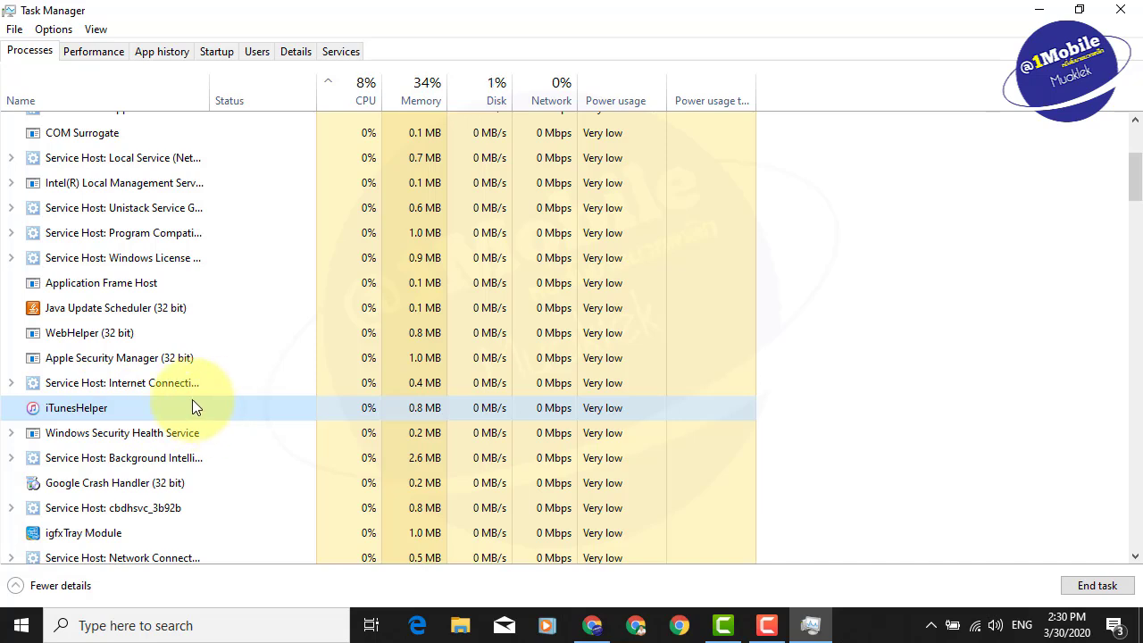
left_click(1116, 589)
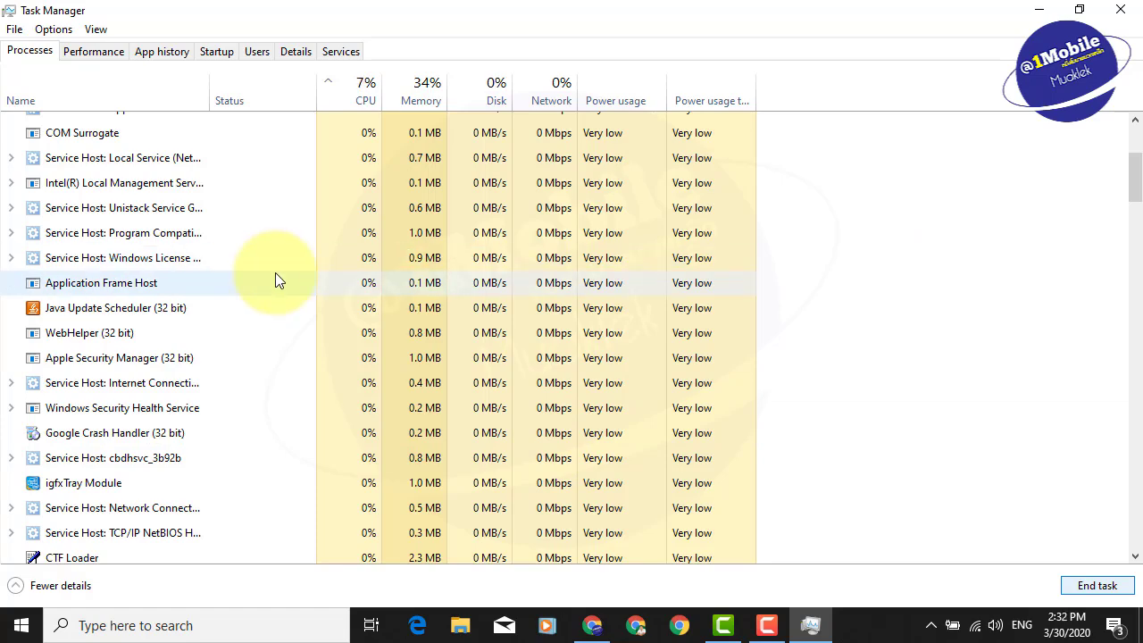
left_click(1121, 9)
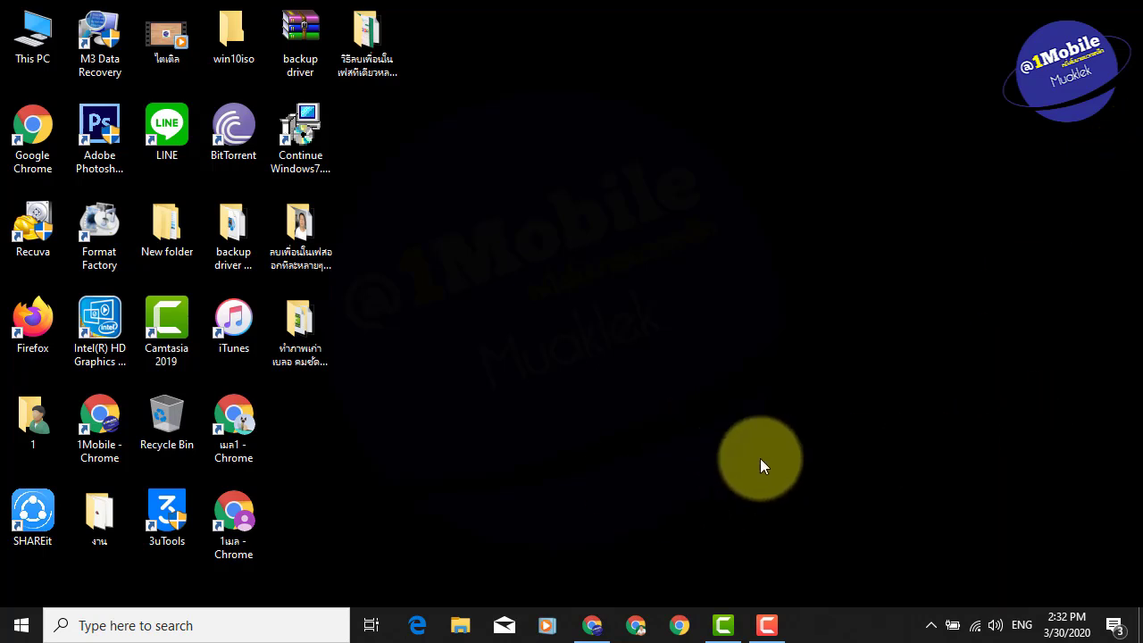
Search Windows for Control Panel, open it, and reposition its window on the desktop
left_click(224, 629)
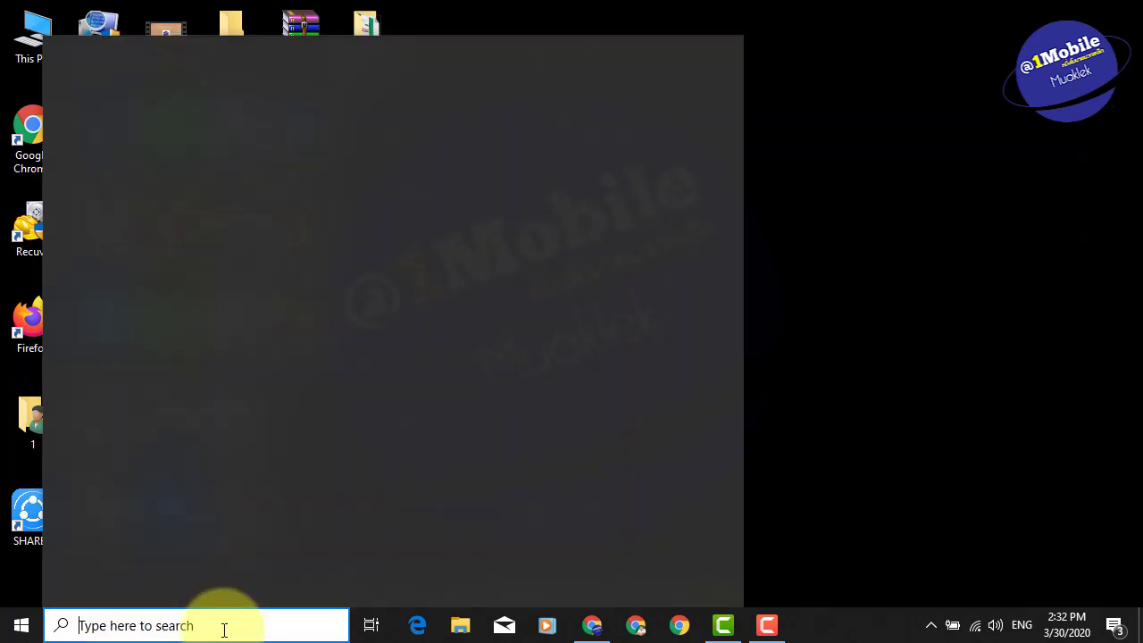
type("c")
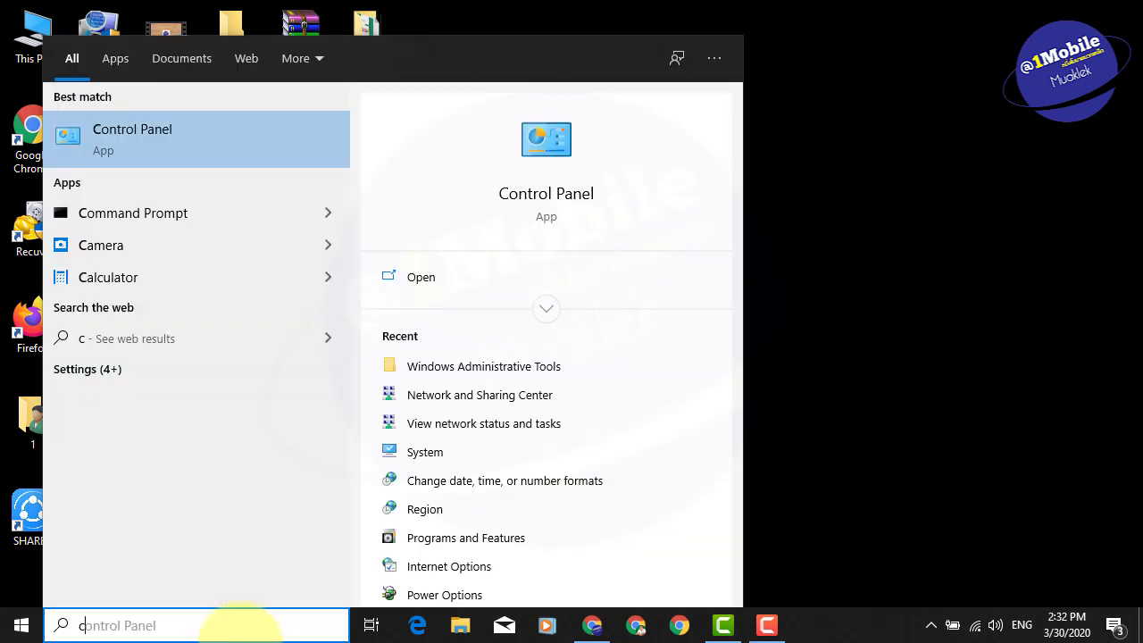
left_click(146, 136)
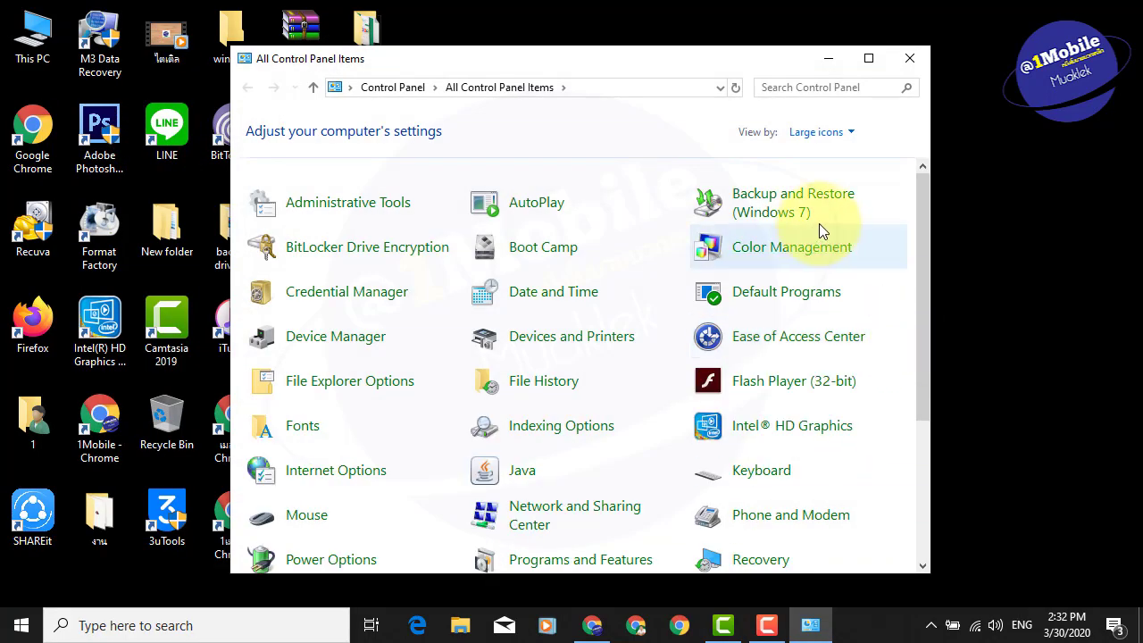
left_click_drag(621, 58, 566, 33)
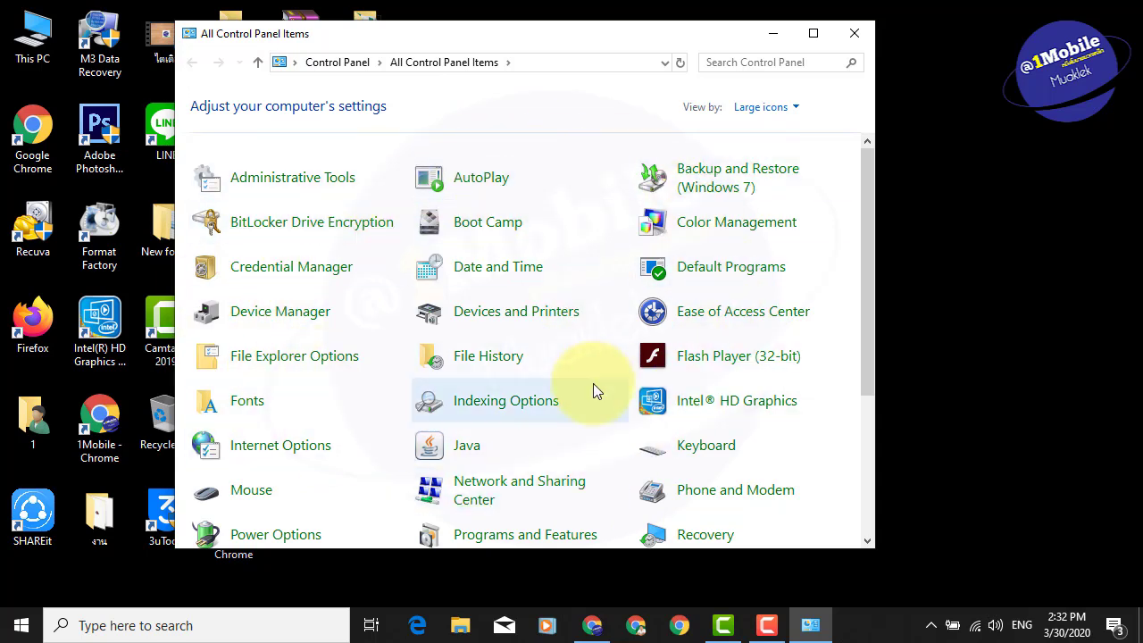
Switch the Control Panel view to Category and back to Large icons
left_click(797, 107)
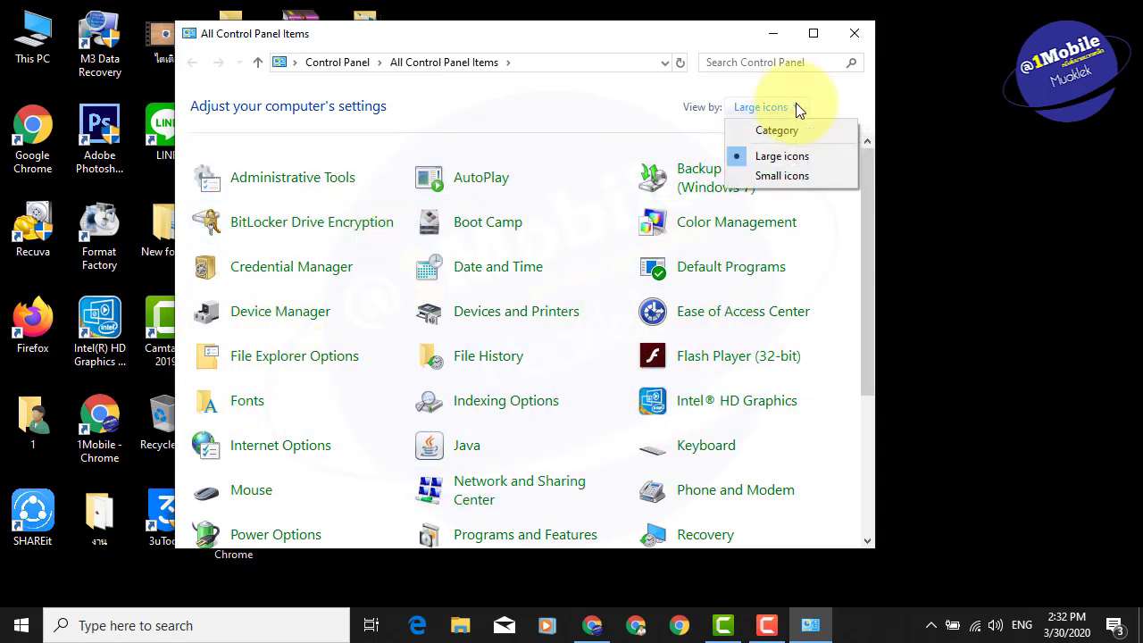
left_click(781, 130)
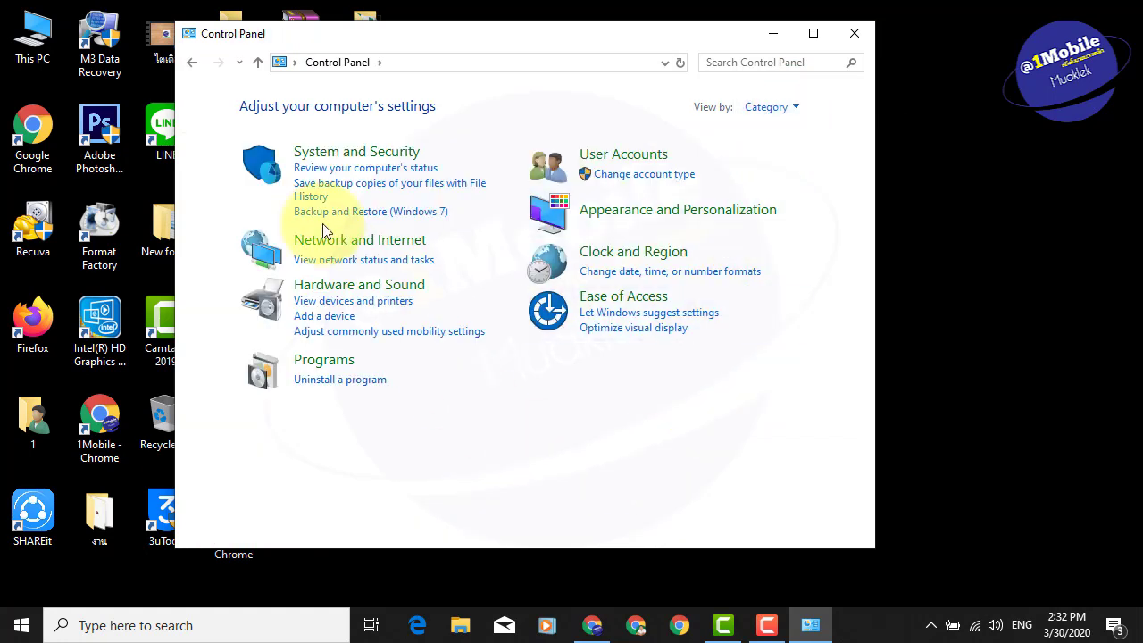
left_click(792, 107)
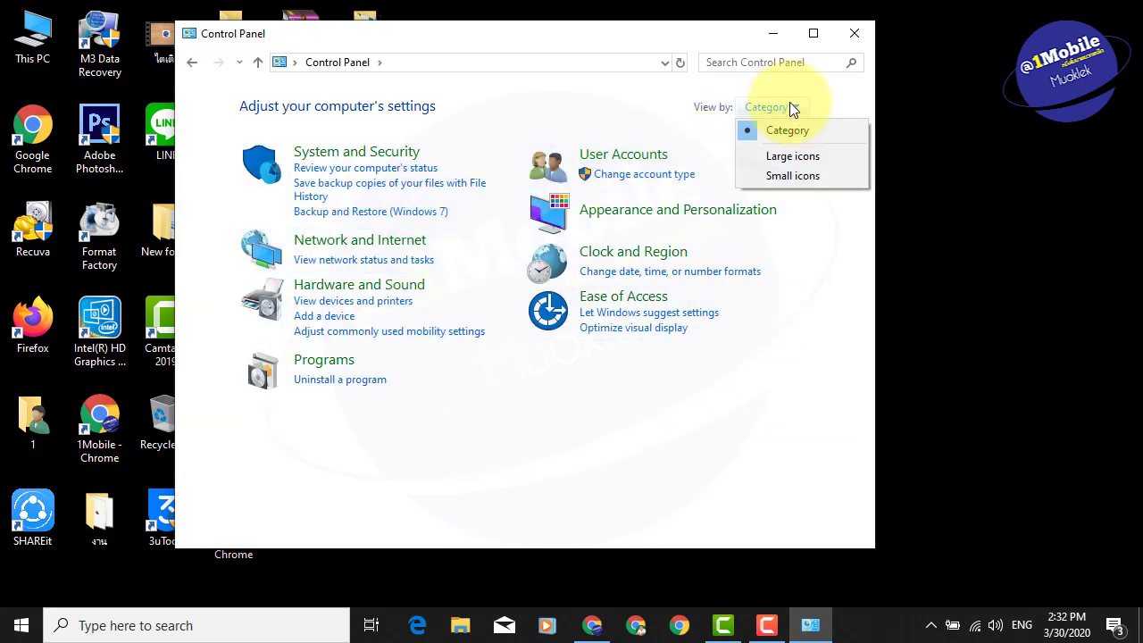
left_click(794, 155)
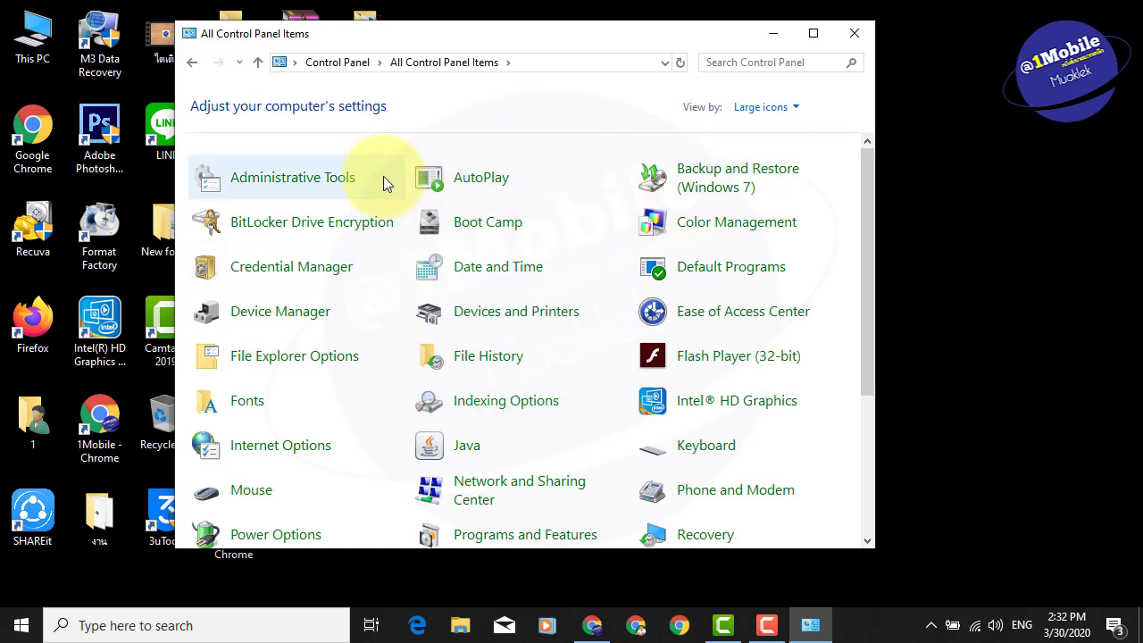
In Power Options, start a new power plan based on High performance, keeping the name My Custom Plan 1, and proceed to its settings
scroll(383, 224, "down", 2)
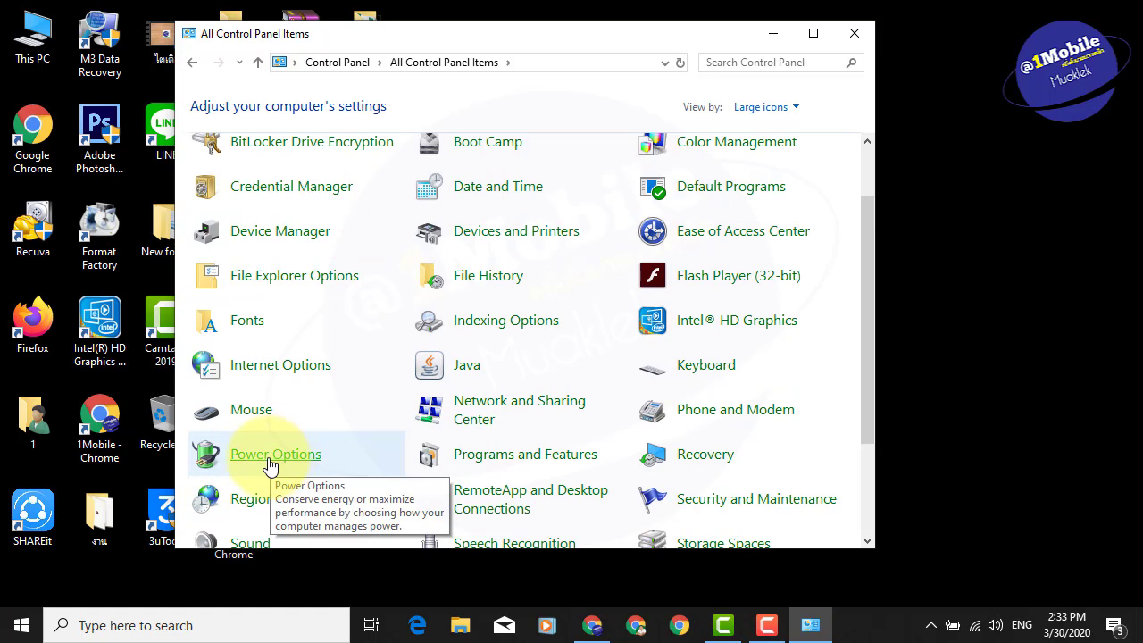
left_click(271, 455)
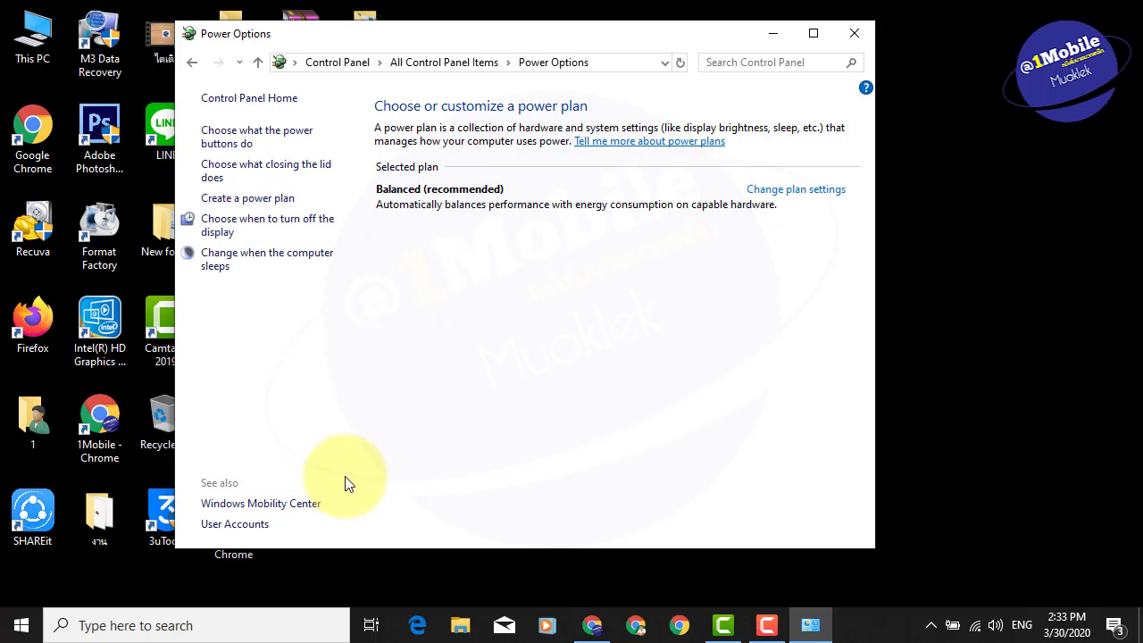
left_click(252, 203)
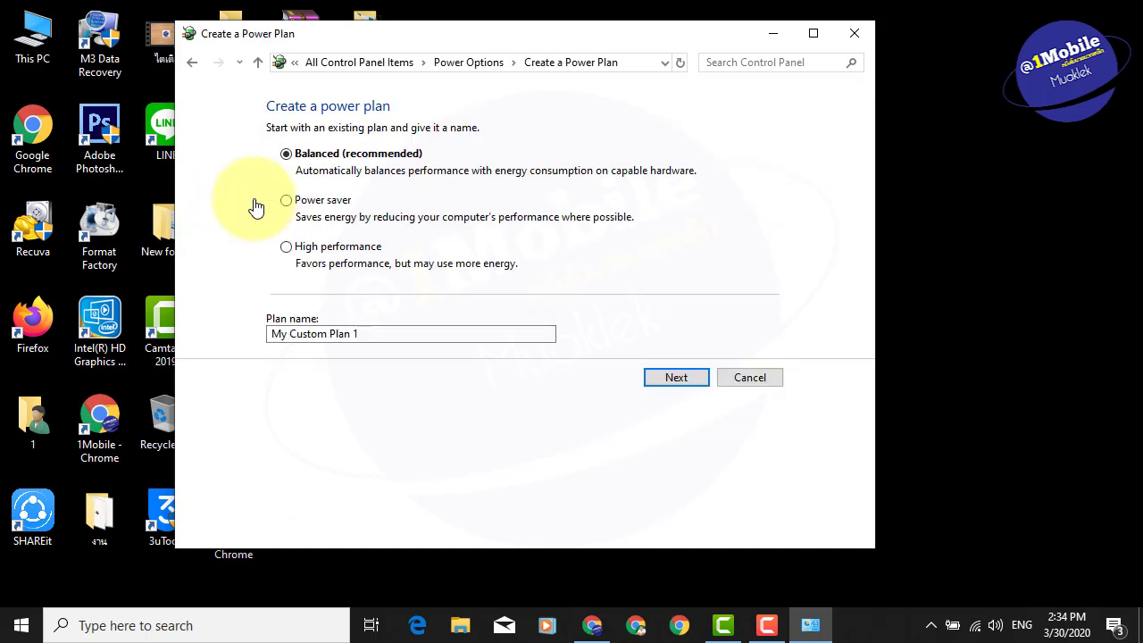
left_click(286, 254)
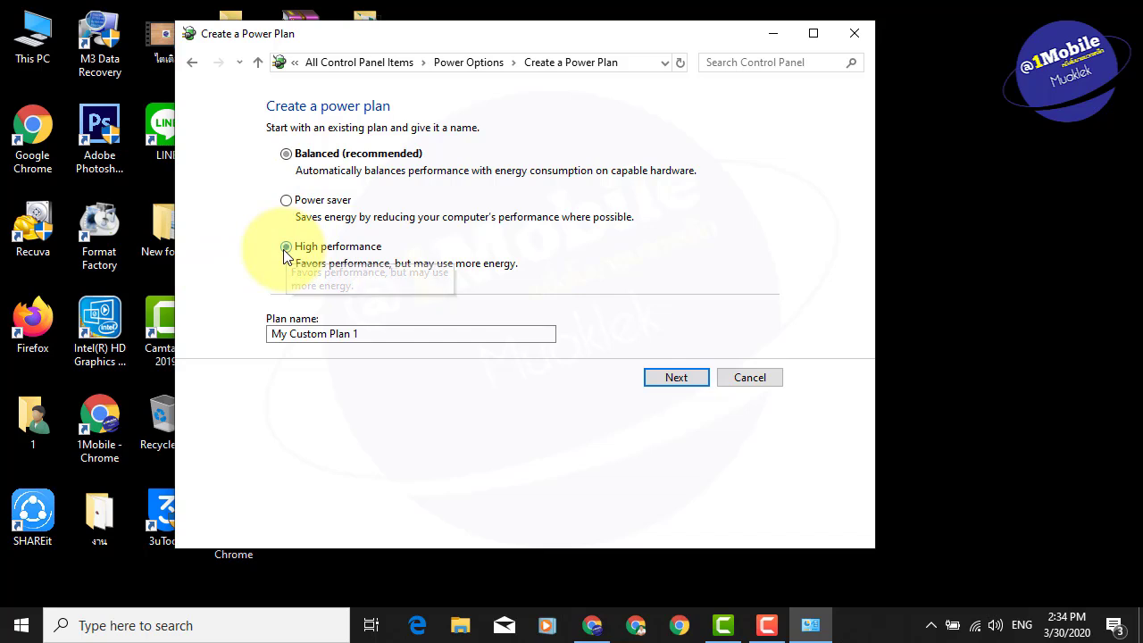
double_click(389, 334)
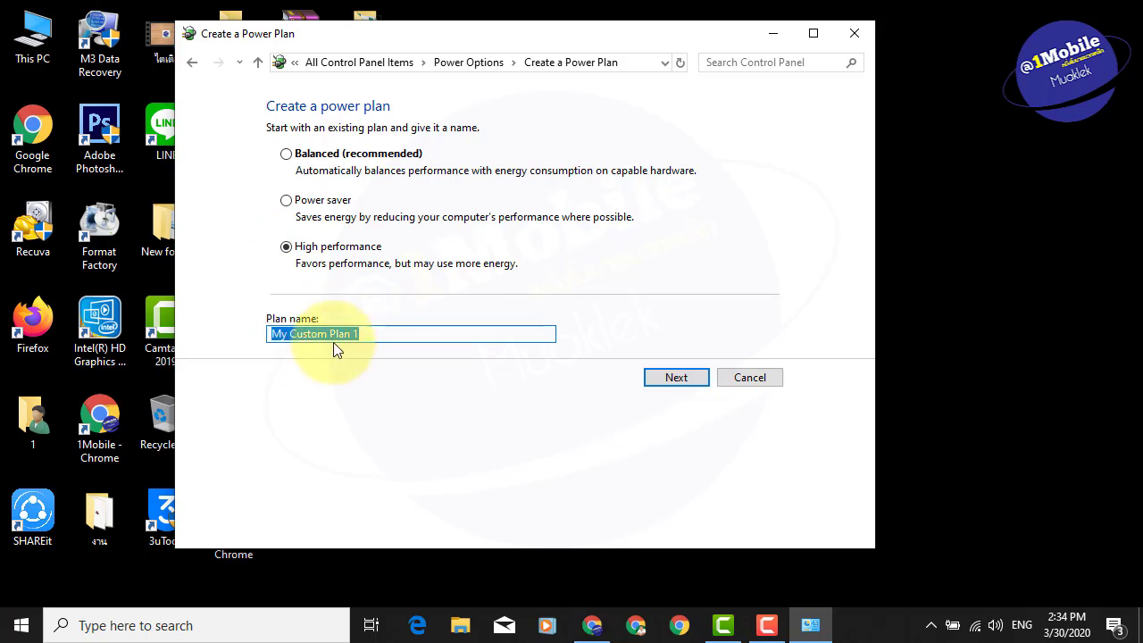
left_click(383, 338)
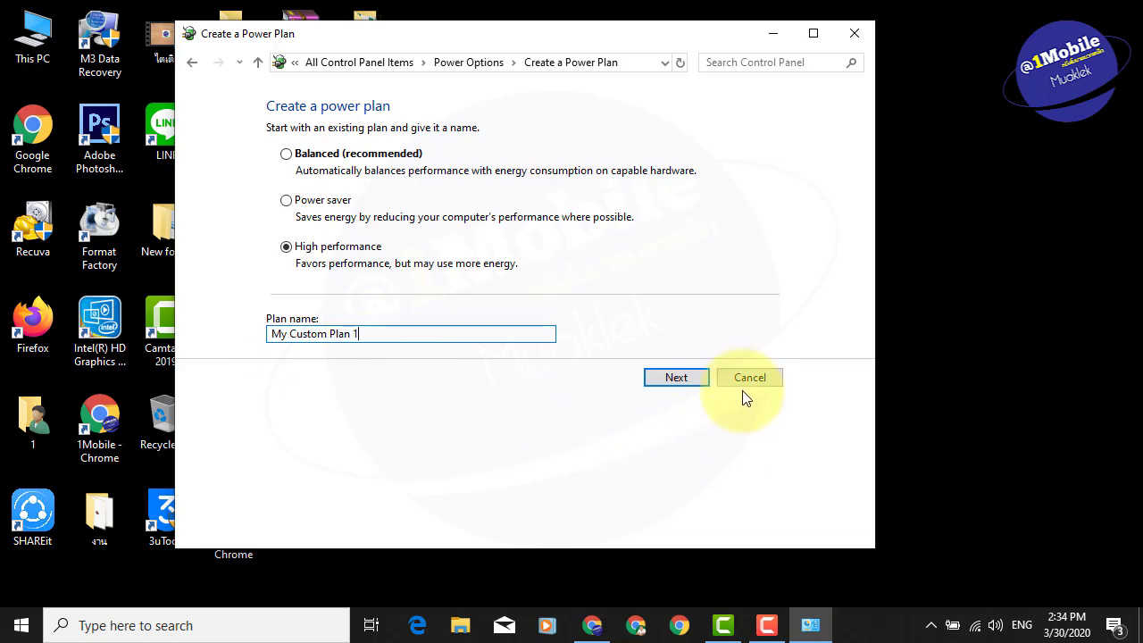
left_click(675, 378)
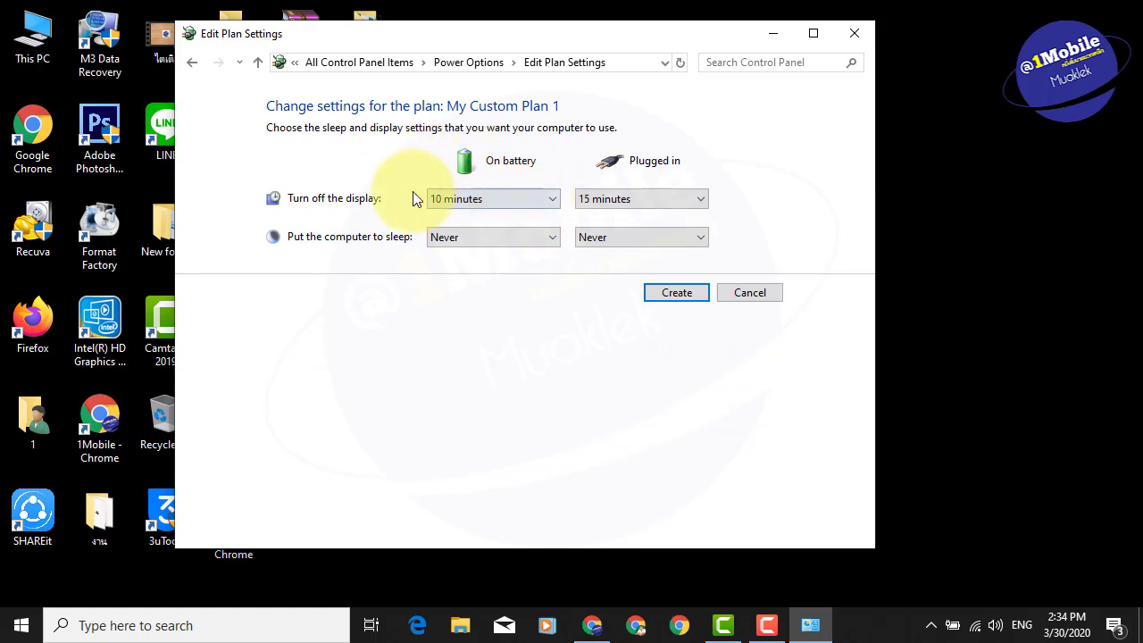
Set the display to turn off Never both on battery and plugged in, and create the power plan
left_click(522, 196)
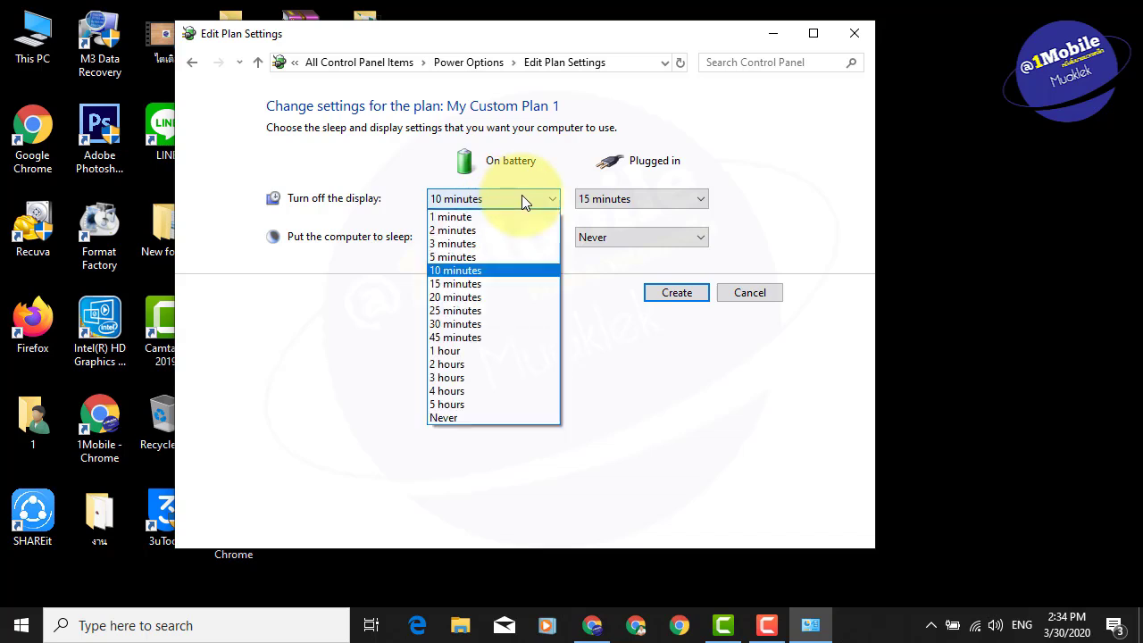
left_click(470, 415)
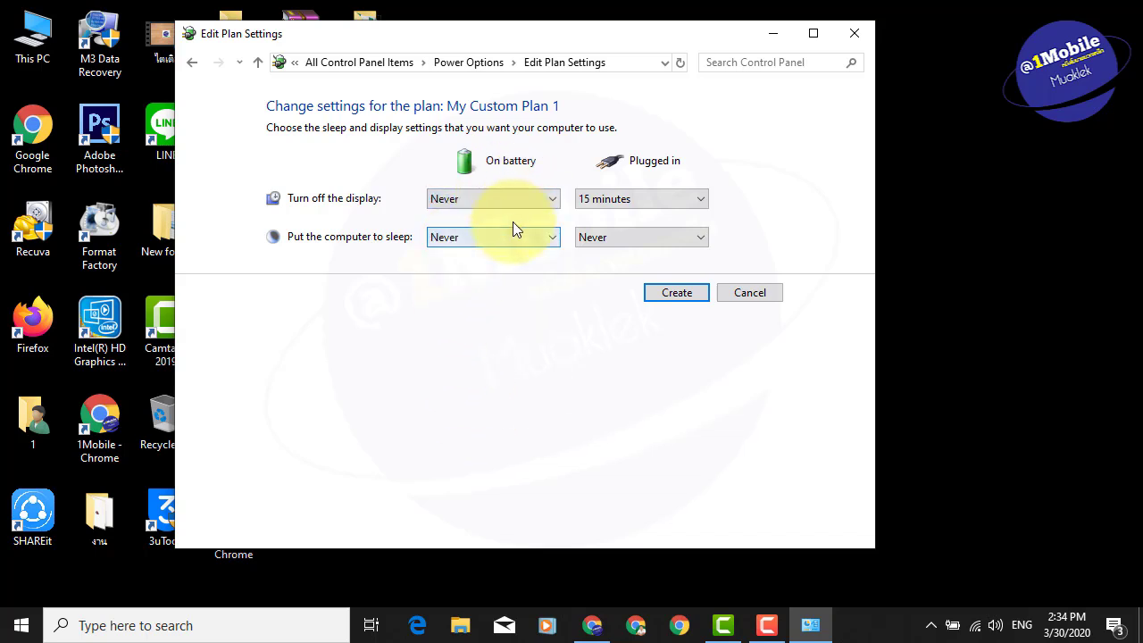
left_click(689, 197)
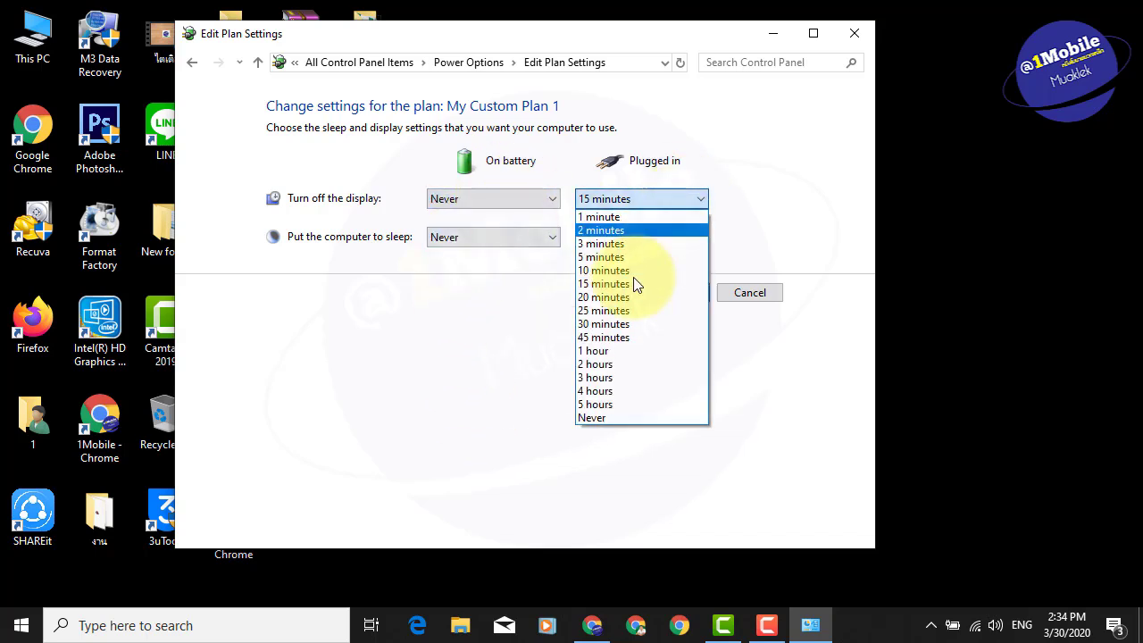
left_click(600, 417)
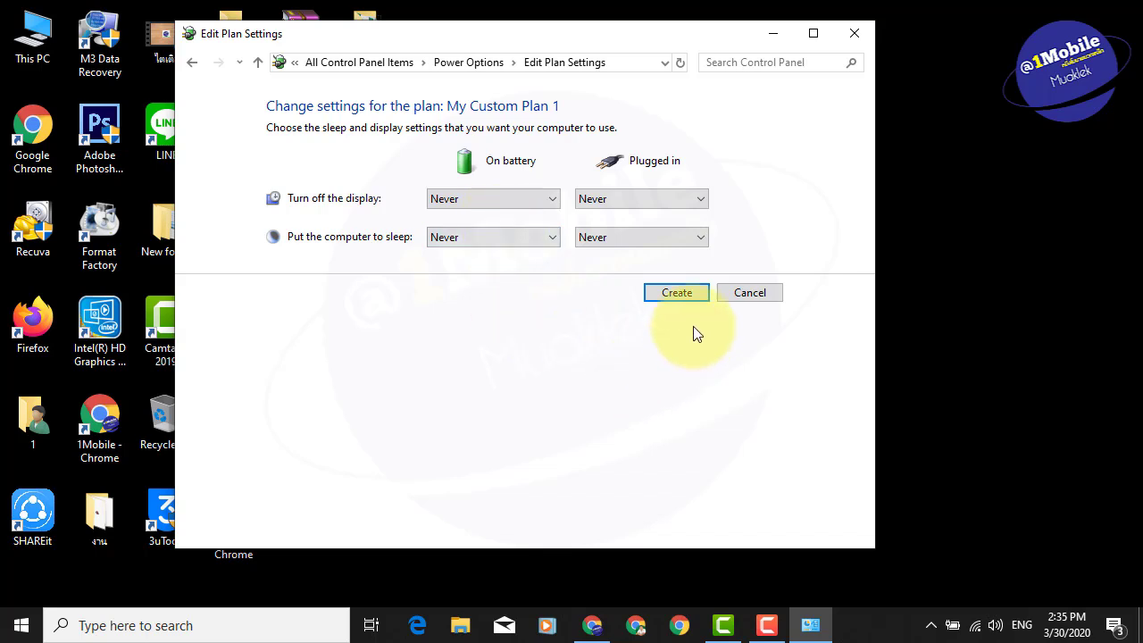
left_click(674, 294)
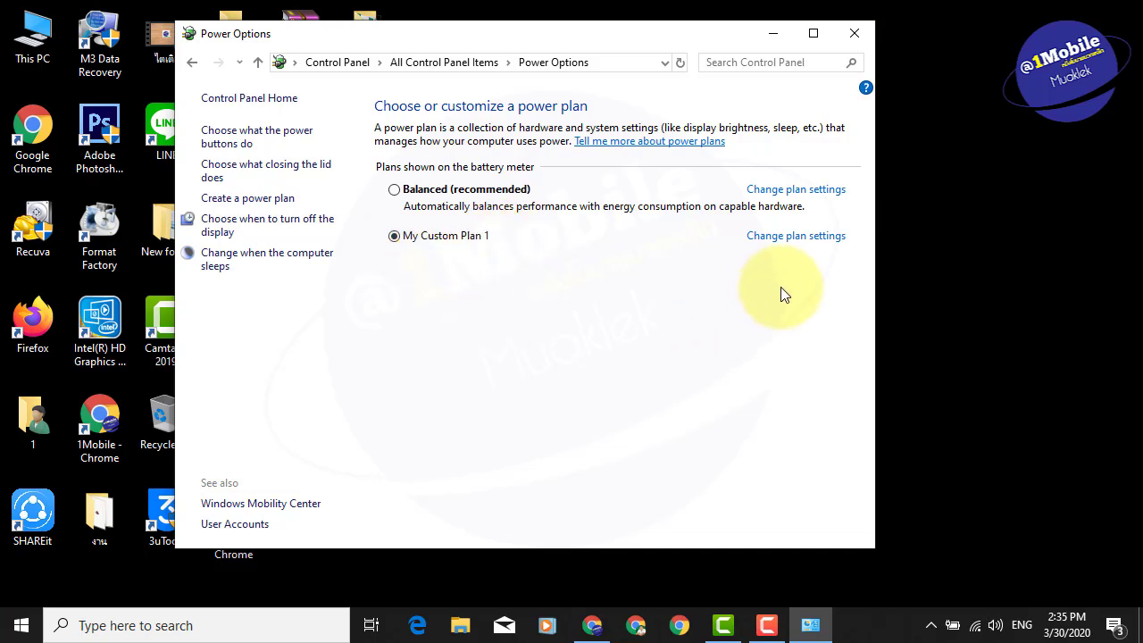
Open the advanced power settings of My Custom Plan 1 and expand Minimum processor state under Processor power management
left_click(805, 238)
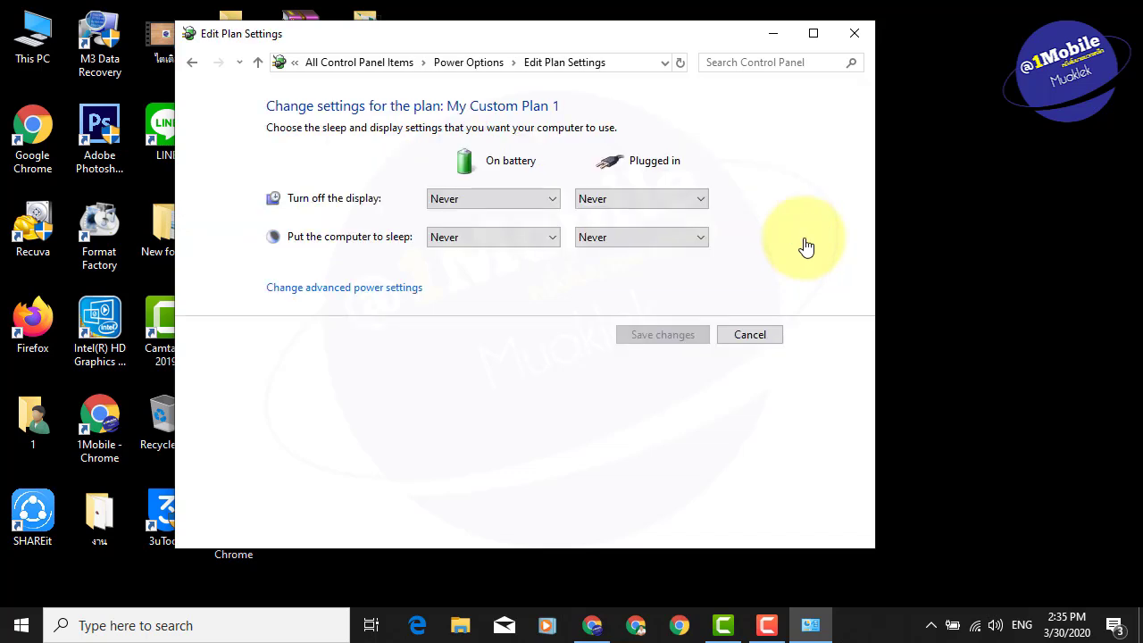
left_click(345, 294)
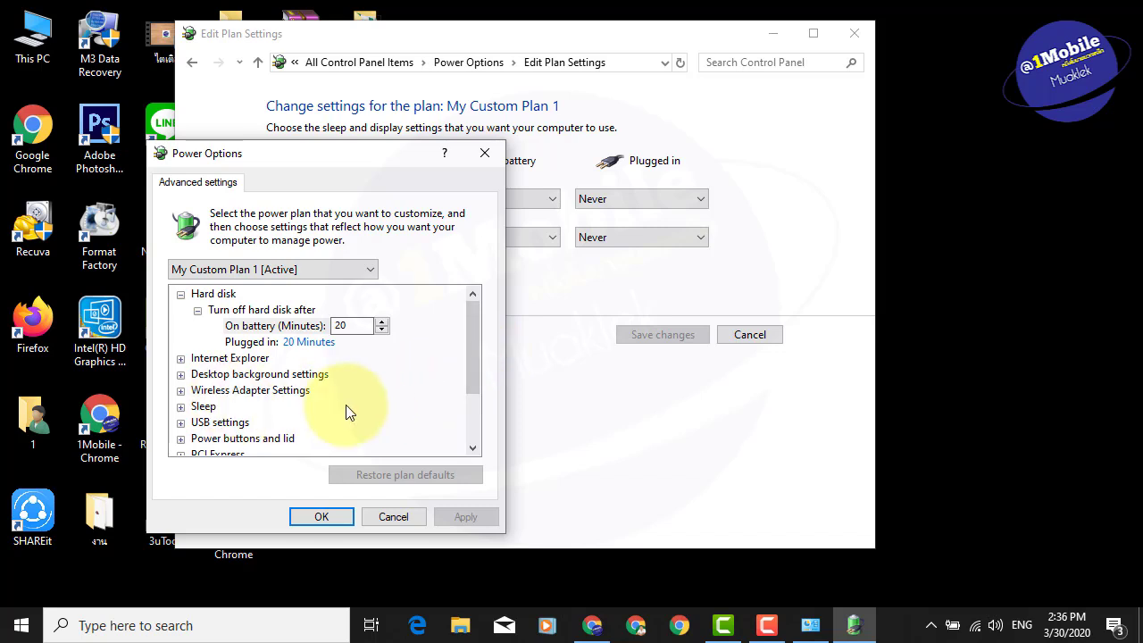
scroll(348, 411, "down", 2)
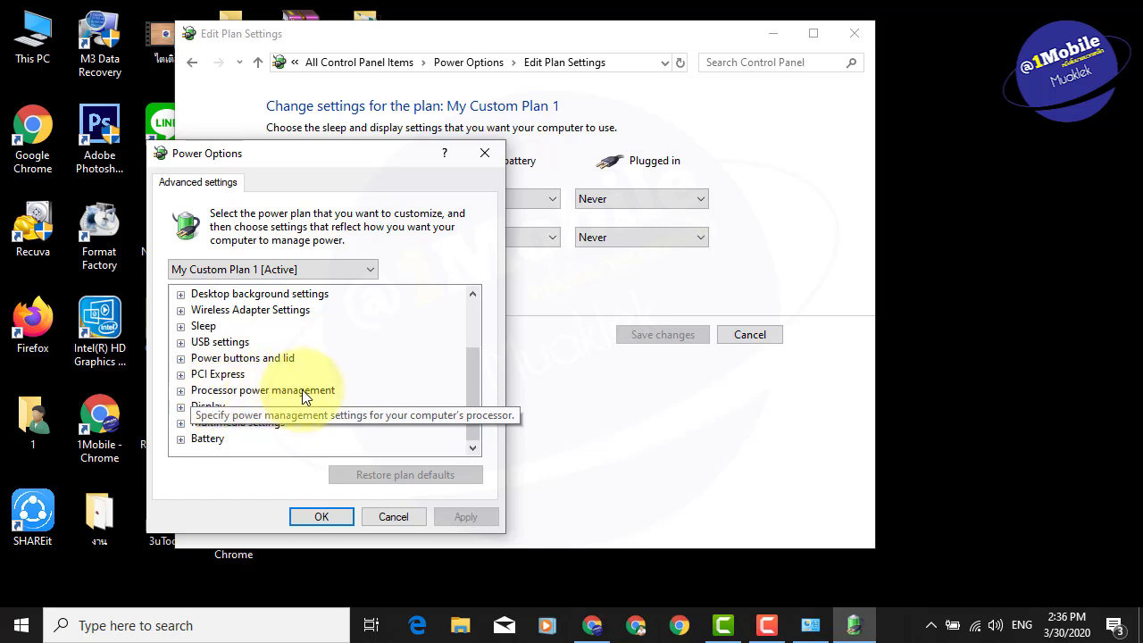
left_click(252, 395)
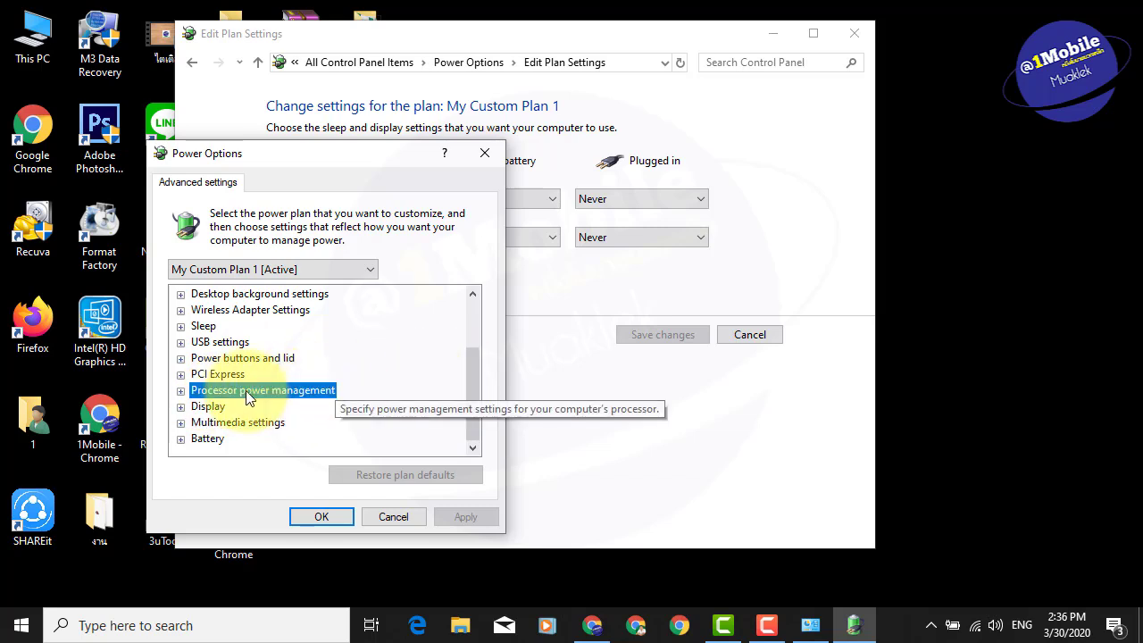
double_click(249, 397)
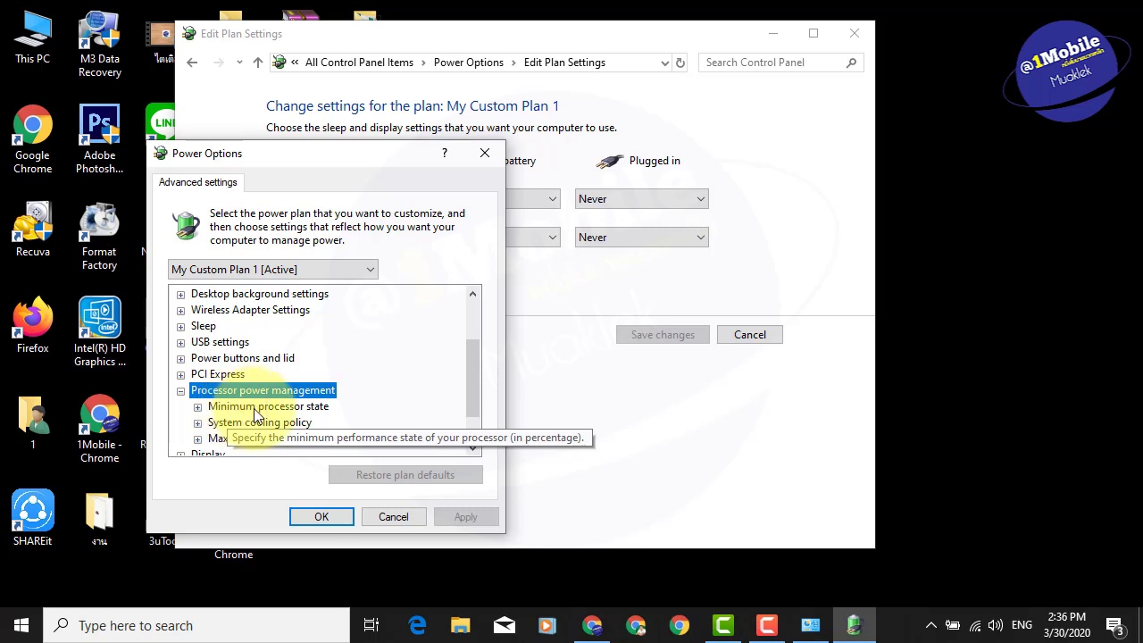
left_click(286, 406)
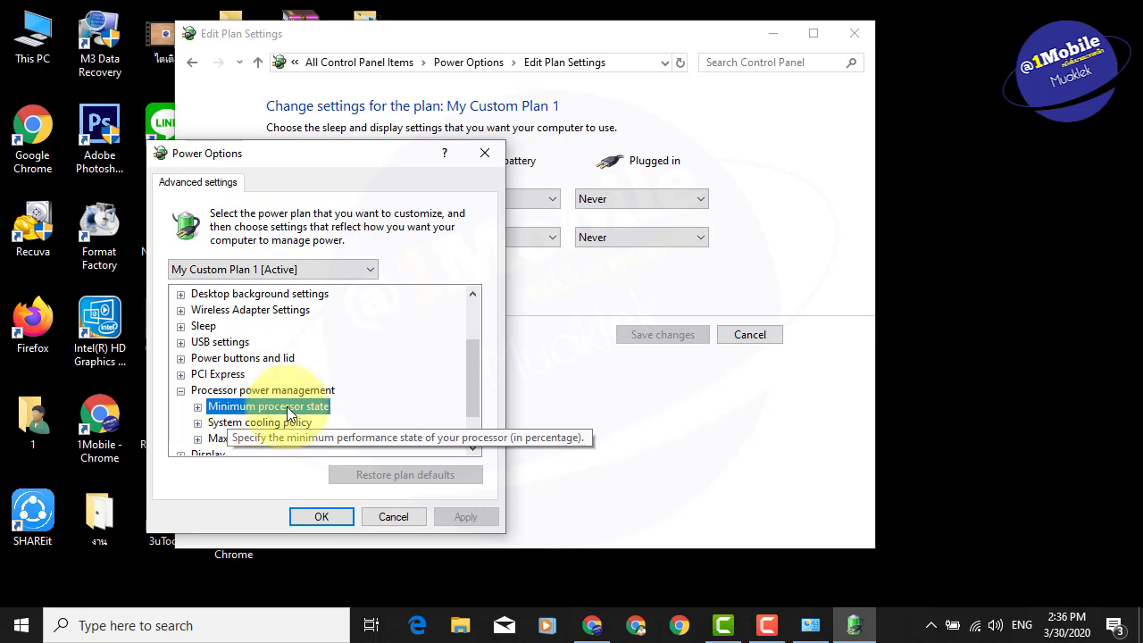
double_click(287, 406)
scroll(402, 386, "down", 1)
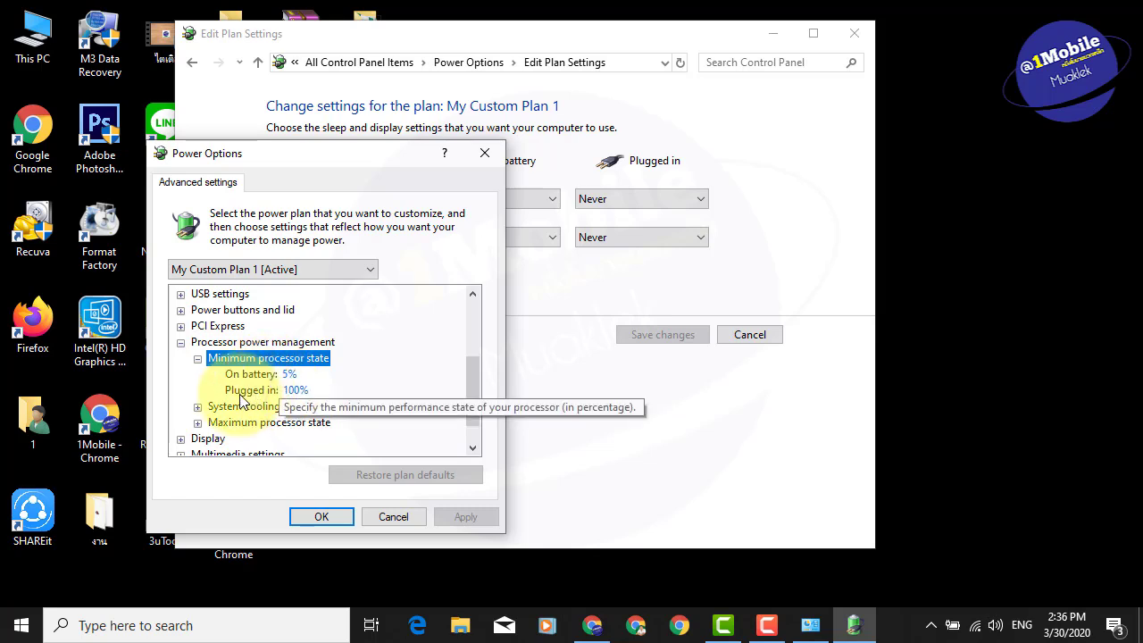
Set the plugged-in minimum processor state to 85% and apply the change
left_click(295, 394)
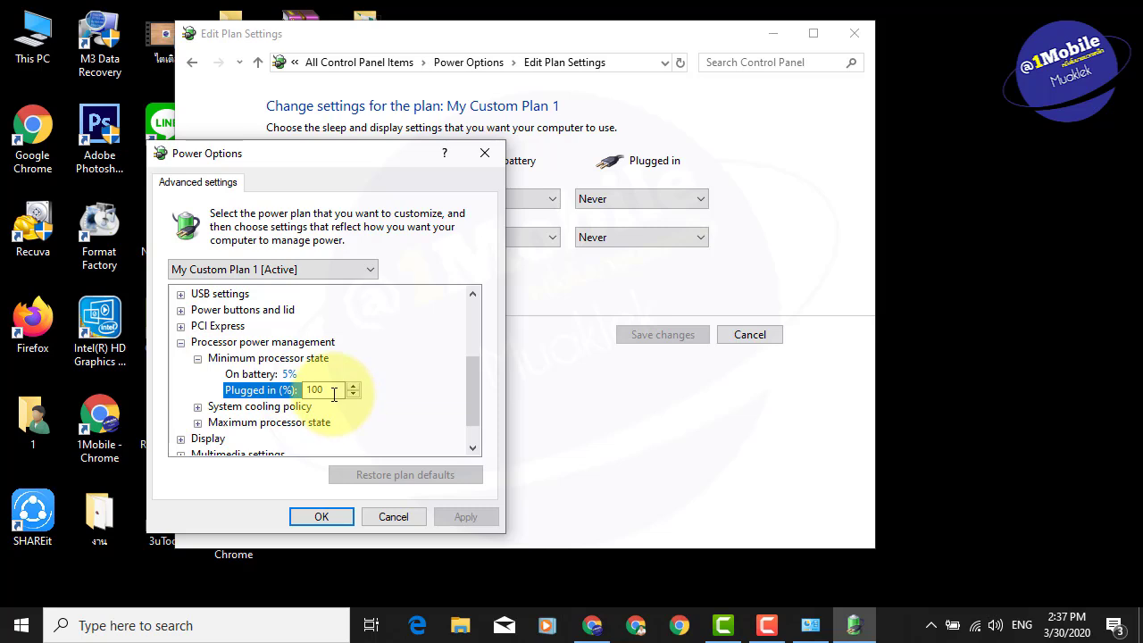
double_click(334, 394)
type("100")
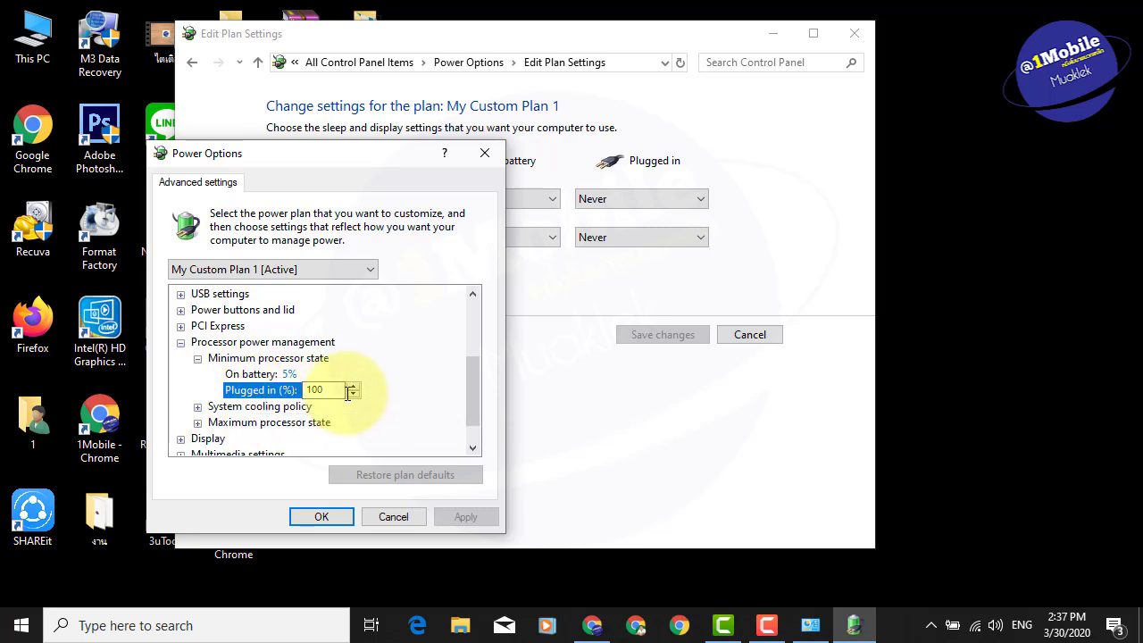
left_click(353, 386)
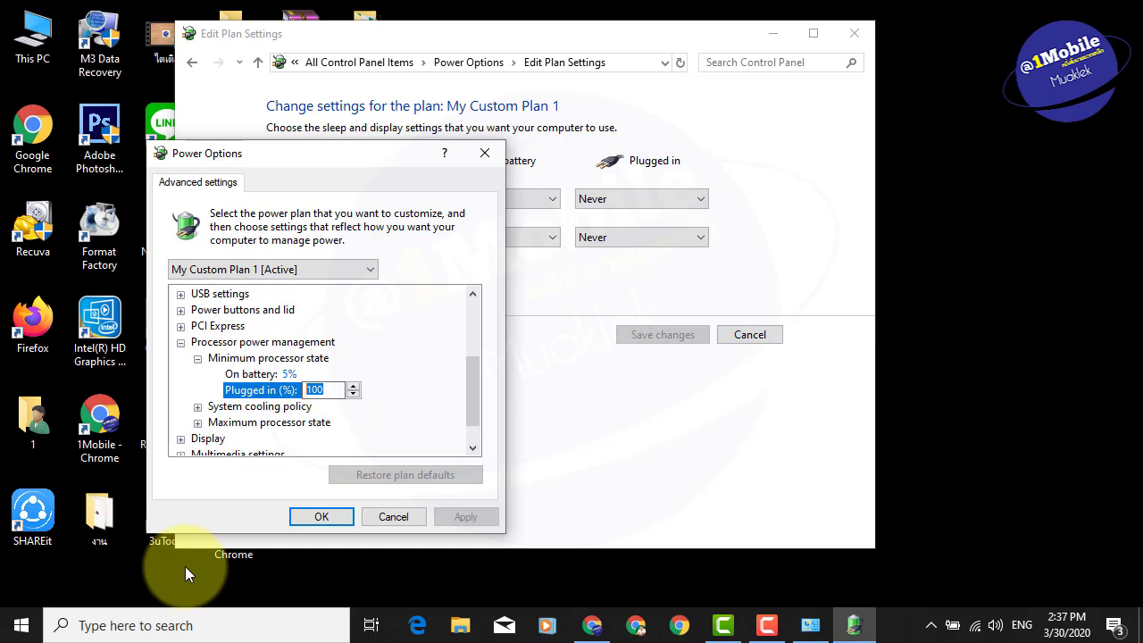
type("85")
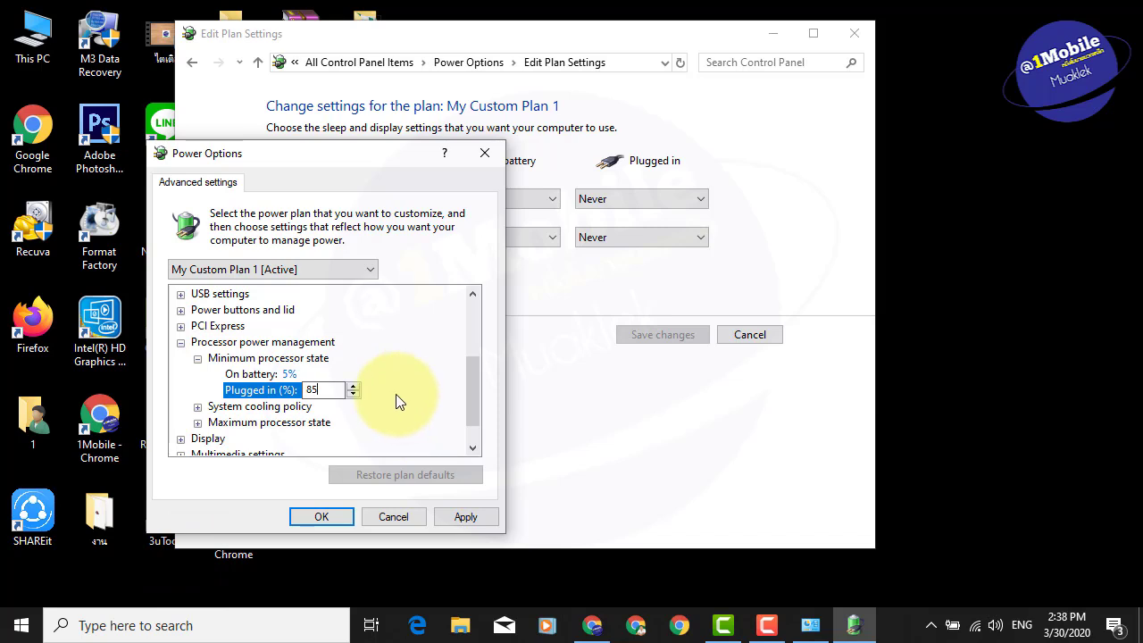
left_click(473, 518)
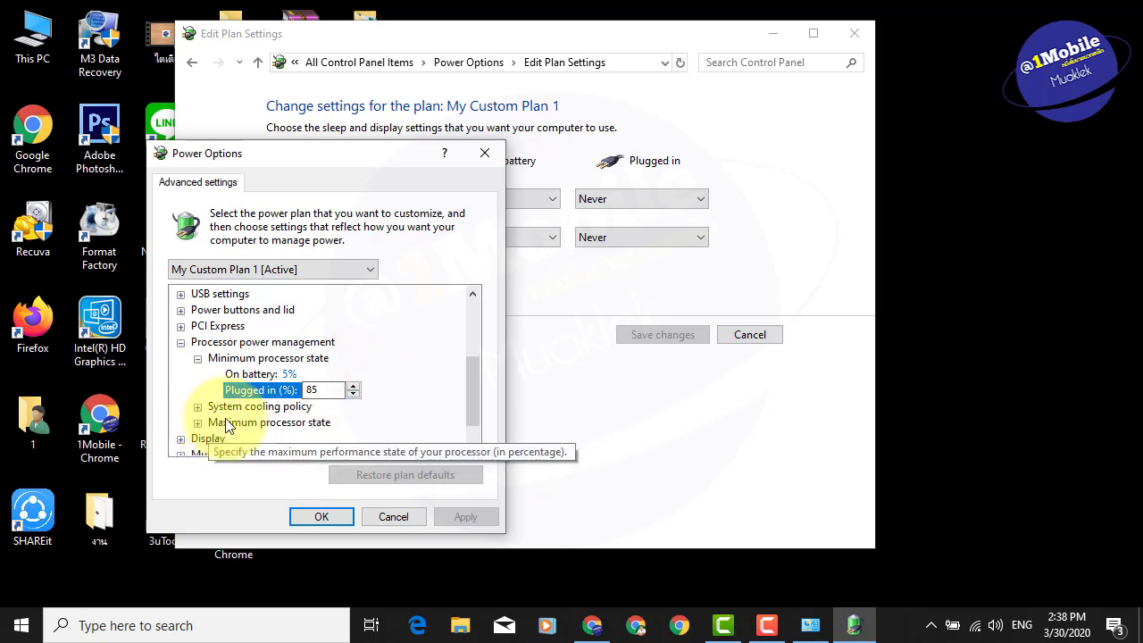
Set the maximum processor state to 85% for both plugged in and on battery
double_click(273, 422)
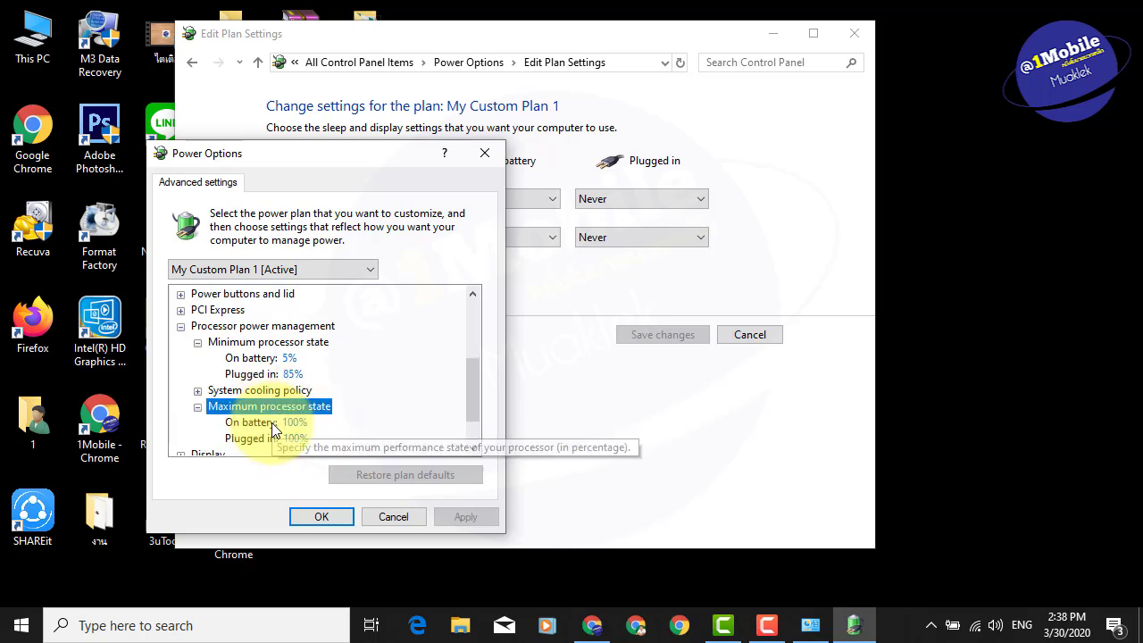
scroll(401, 405, "down", 1)
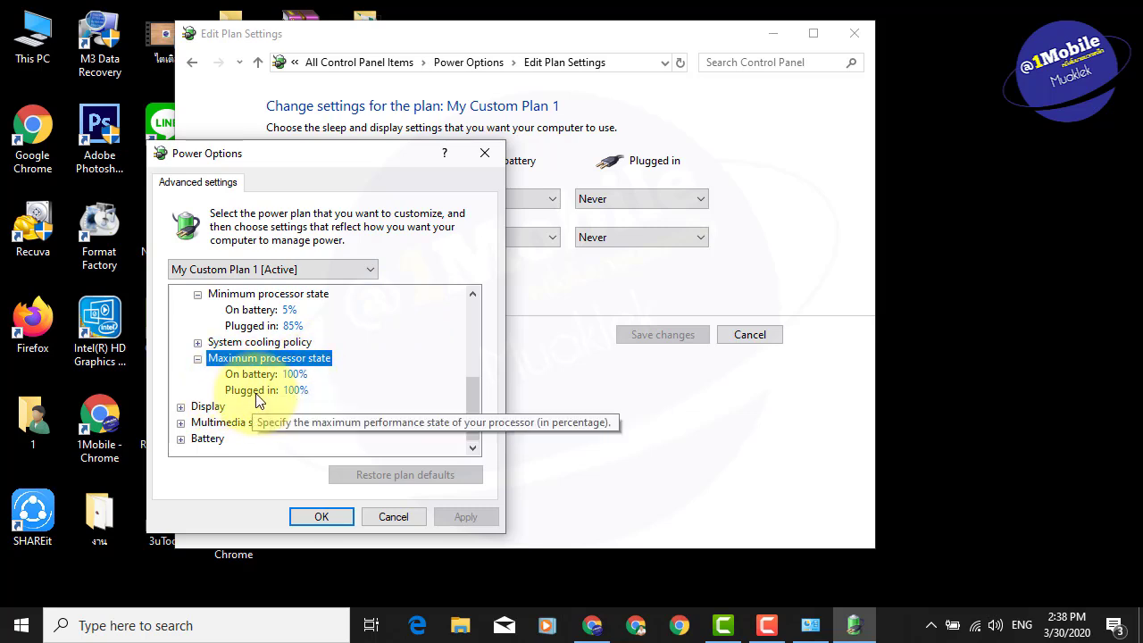
left_click(295, 393)
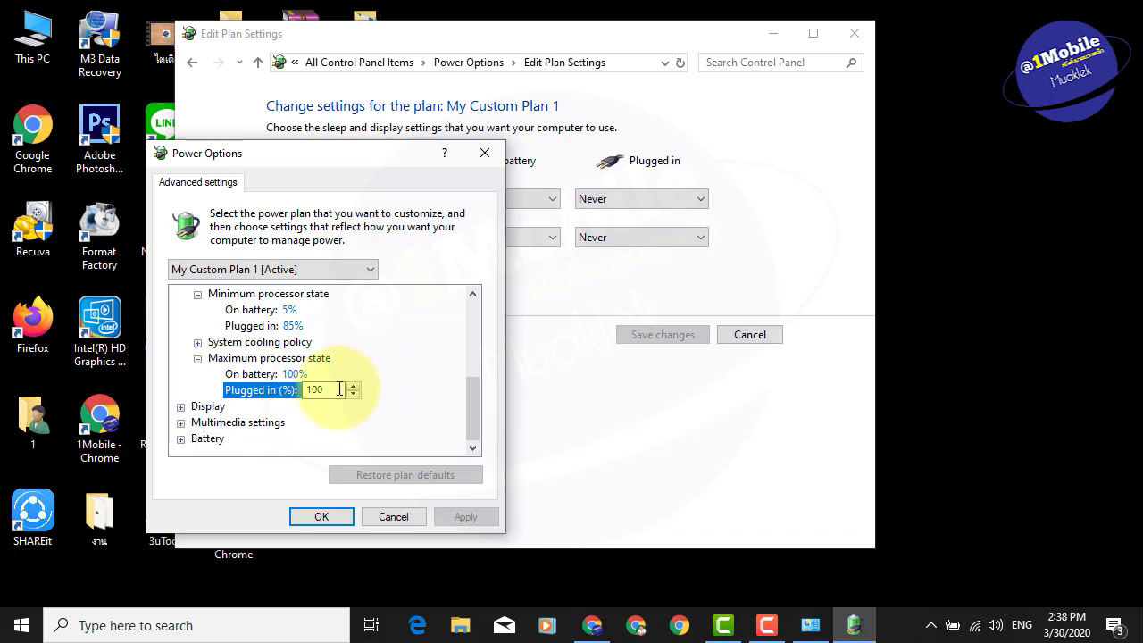
double_click(317, 390)
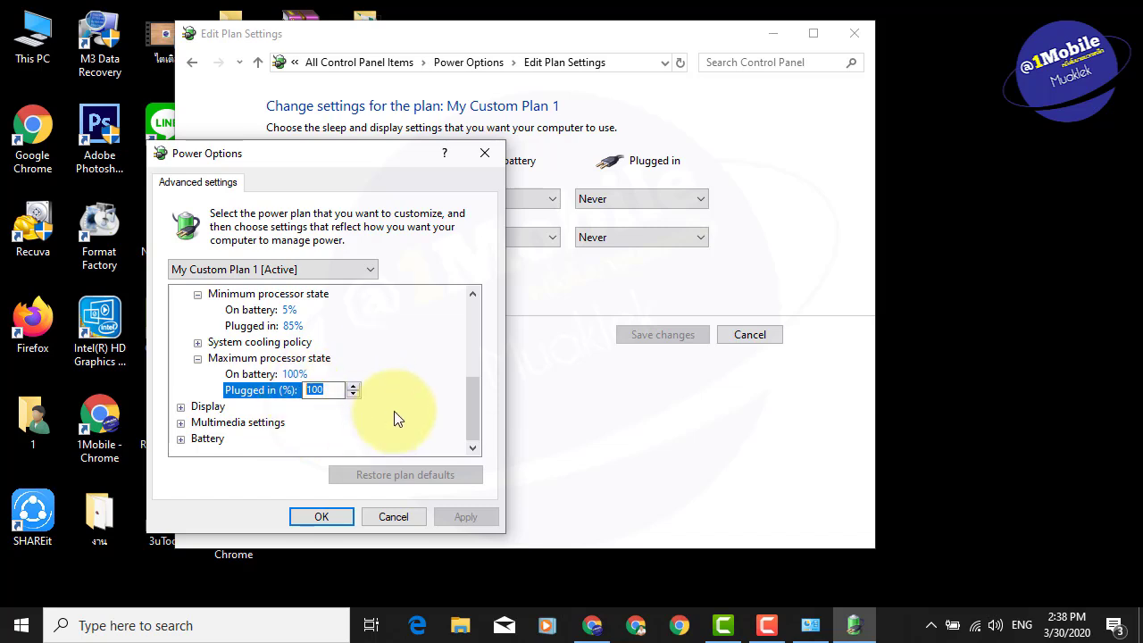
type("85")
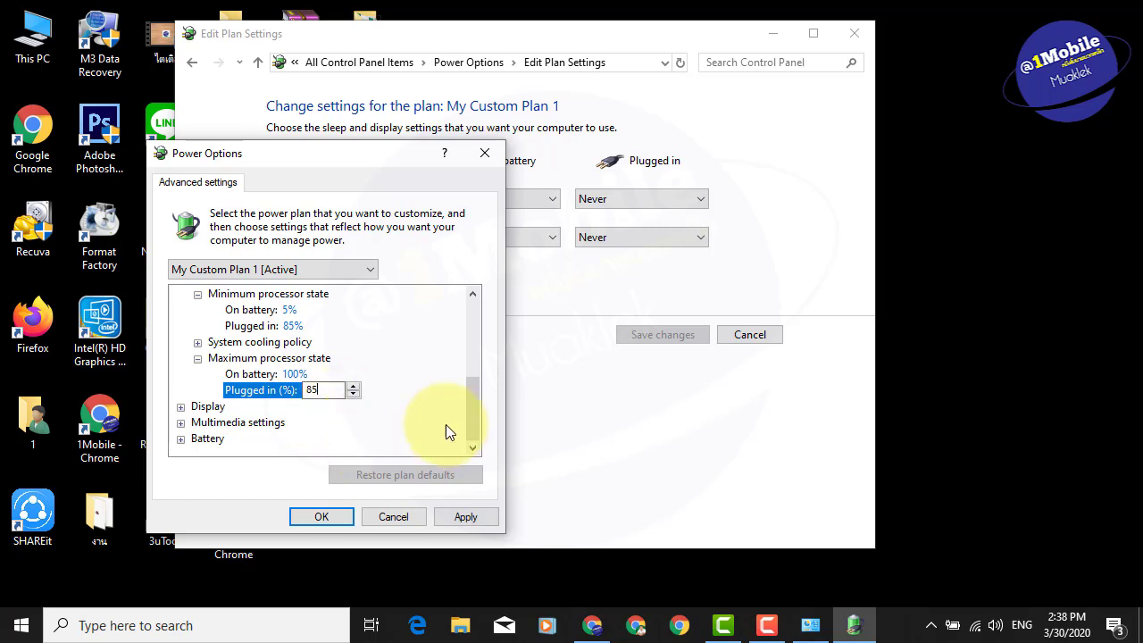
left_click(293, 375)
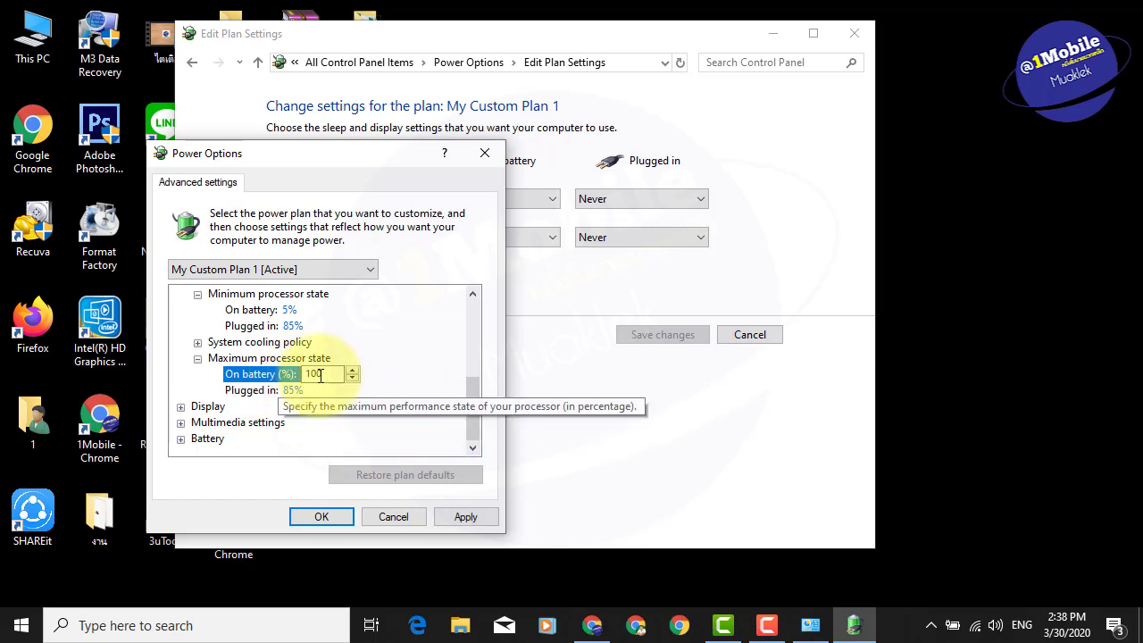
type("85")
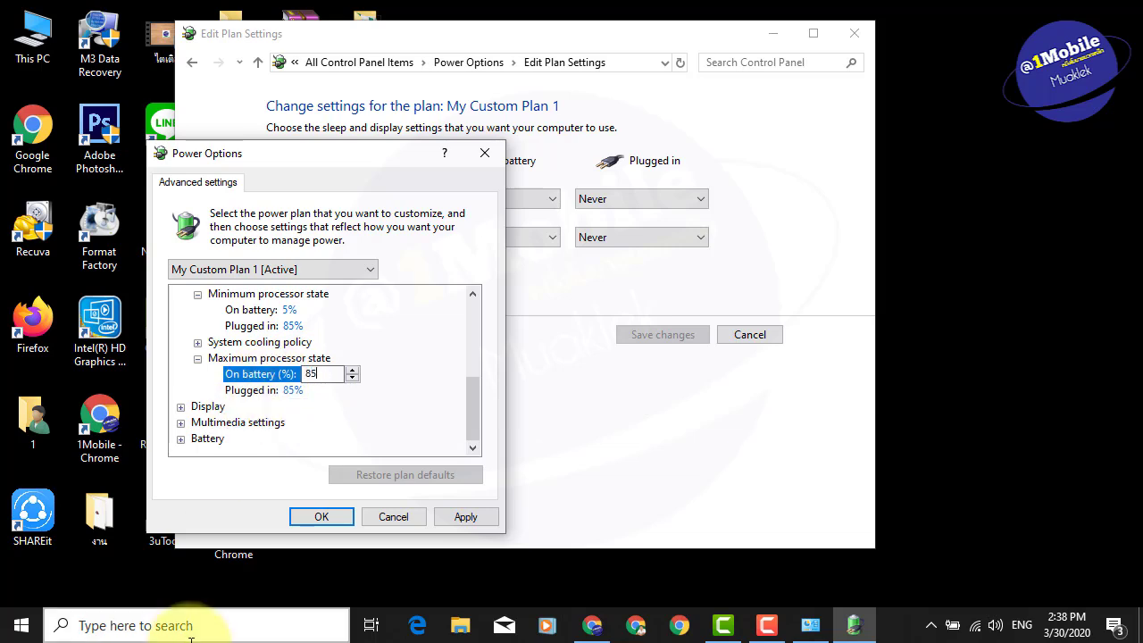
Apply the advanced power settings, close their dialog, and return to the list of power plans
left_click(267, 393)
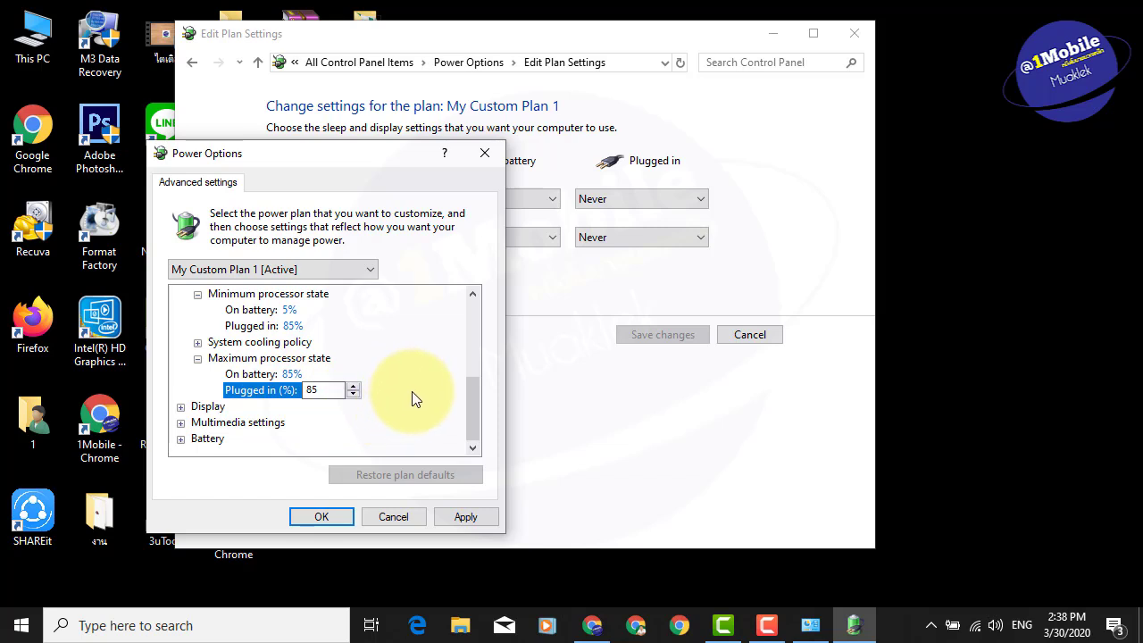
left_click(465, 520)
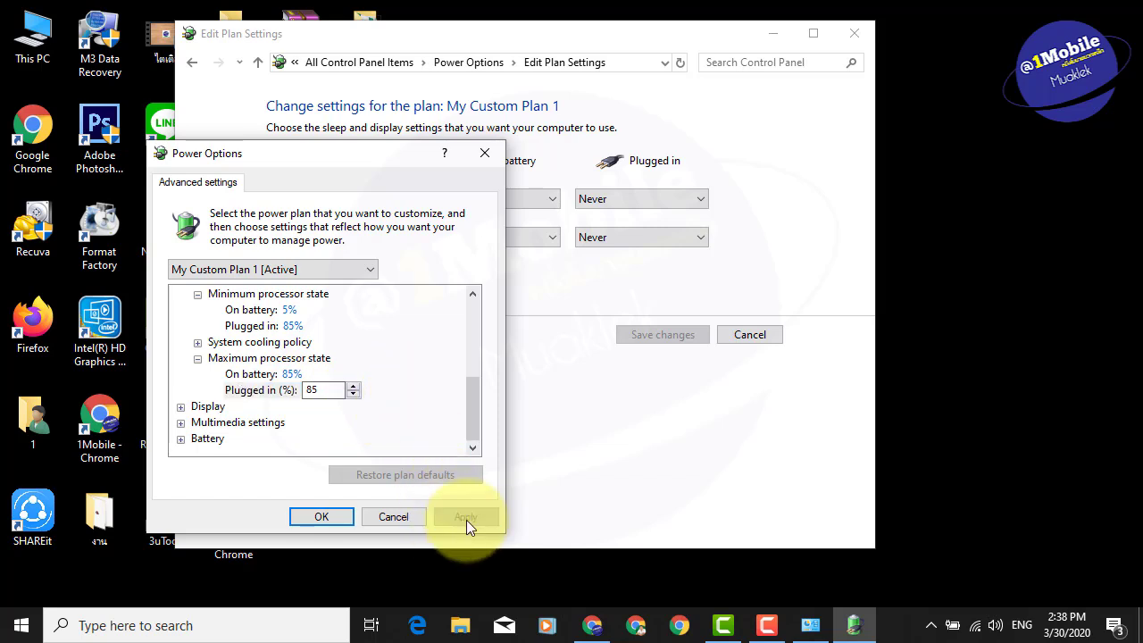
left_click(315, 519)
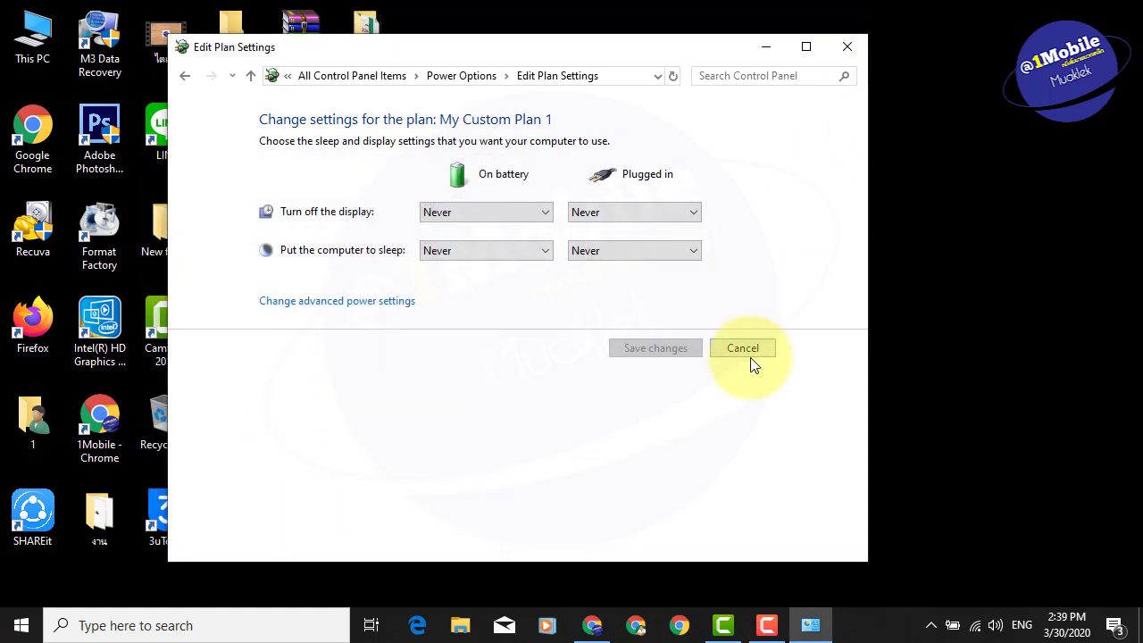
left_click(184, 77)
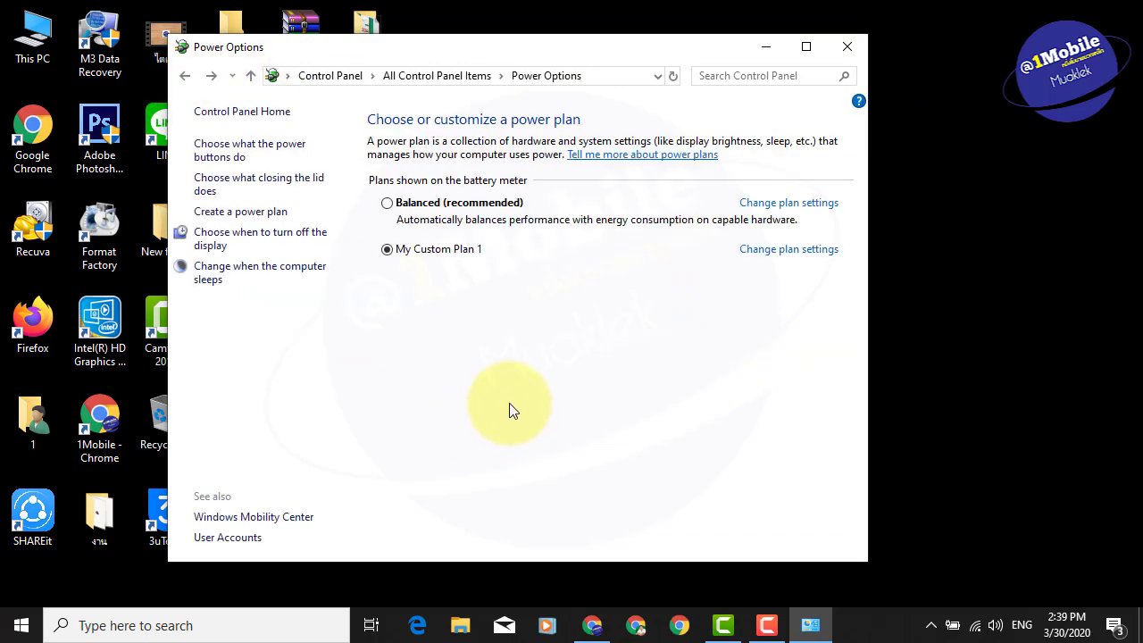
Open Task Manager to check the processes' CPU and memory usage, reposition its window, and close it
right_click(879, 634)
left_click(927, 546)
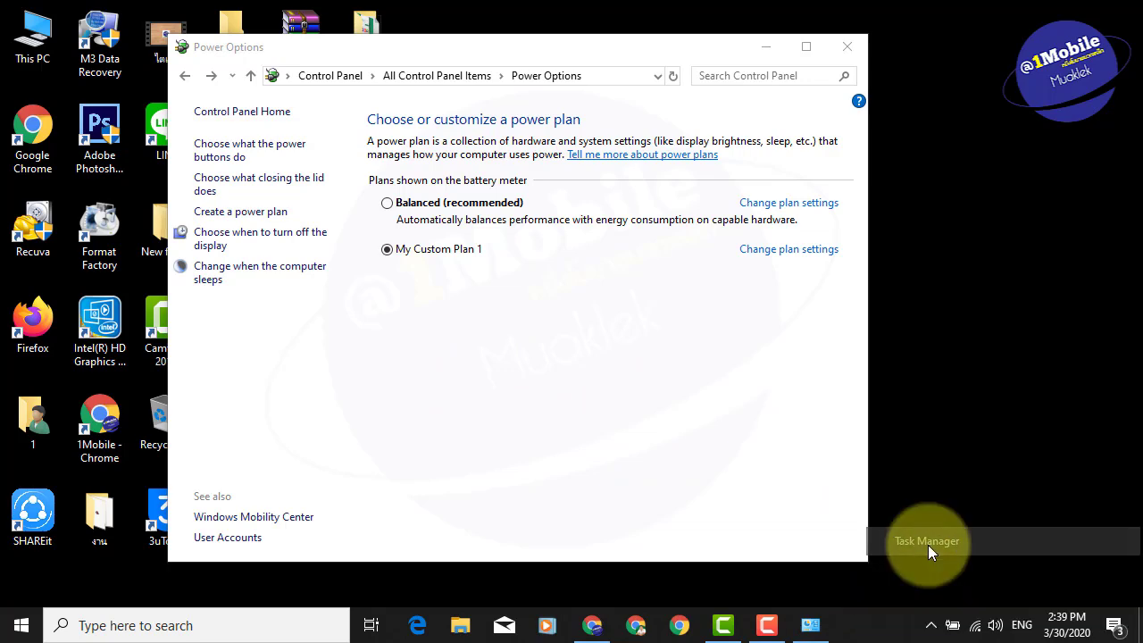
left_click_drag(760, 21, 623, 21)
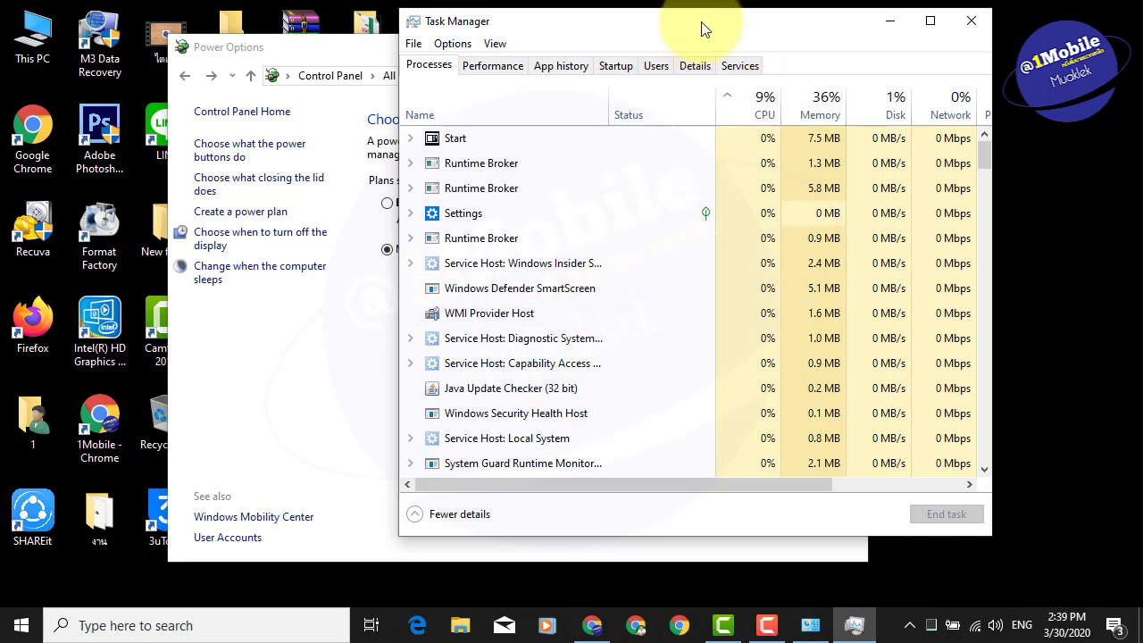
left_click_drag(697, 30, 748, 29)
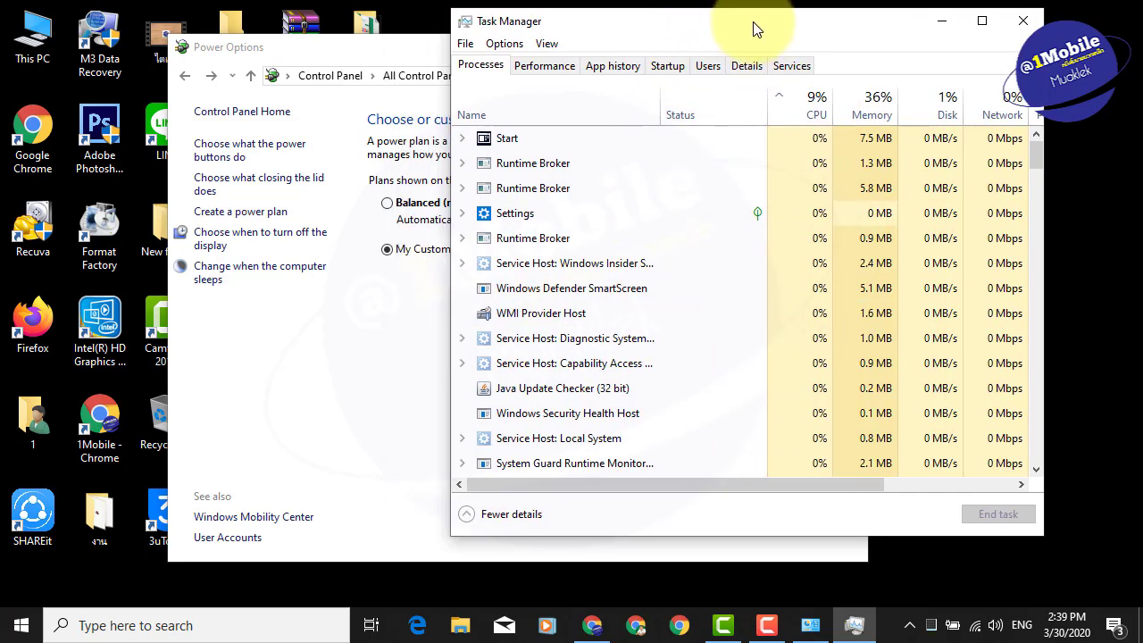
left_click(1024, 21)
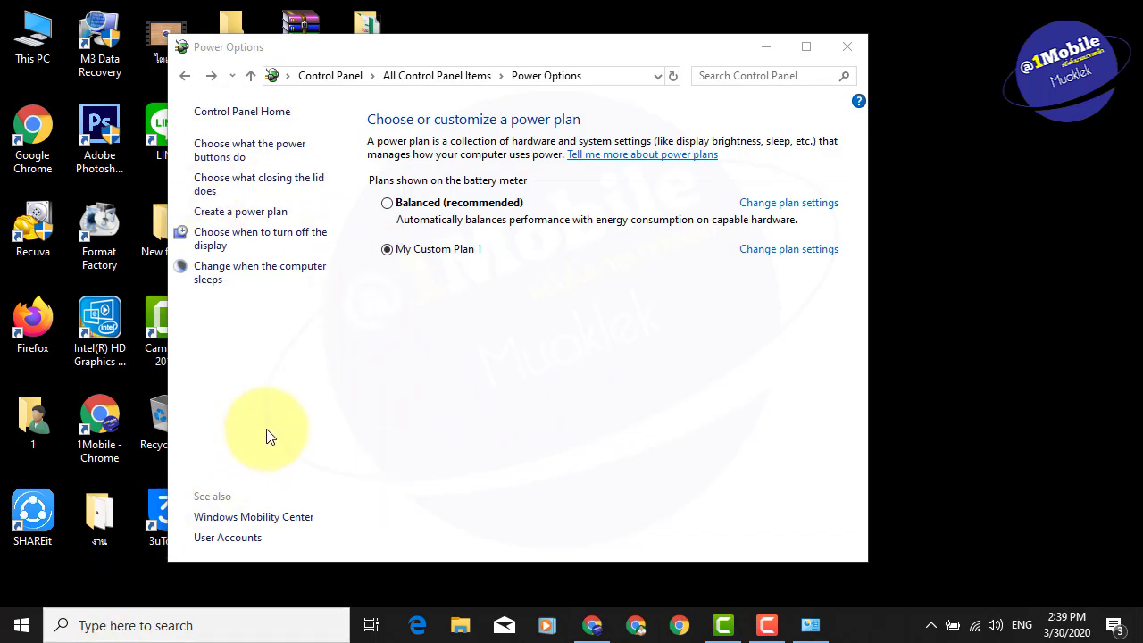
Switch the active power plan to Balanced (recommended) and back to My Custom Plan 1
left_click(388, 204)
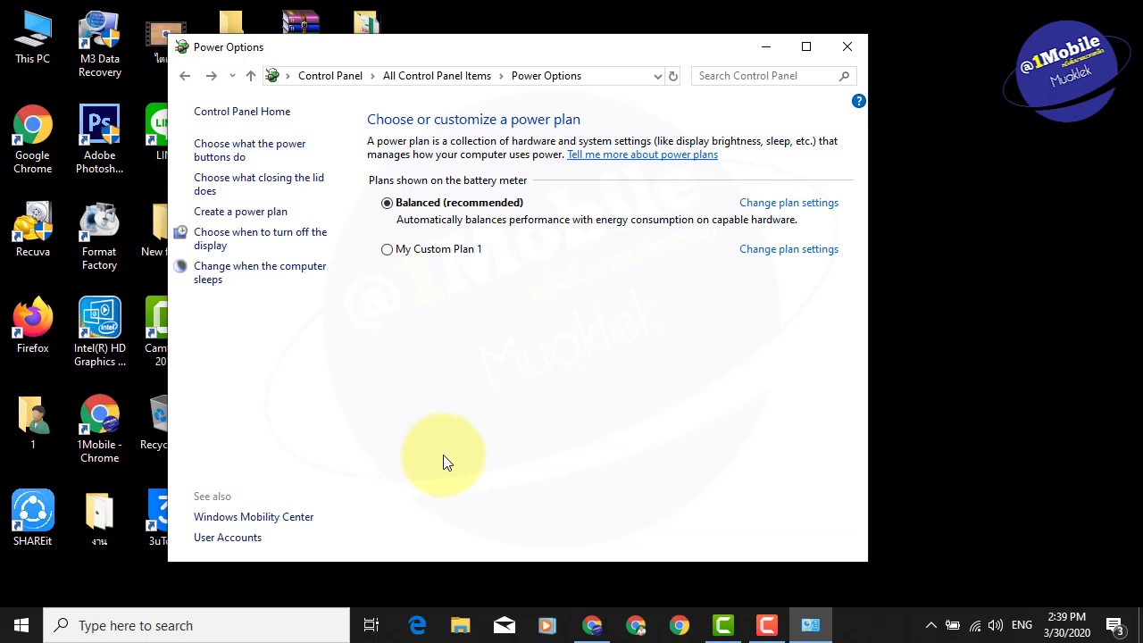
left_click(388, 250)
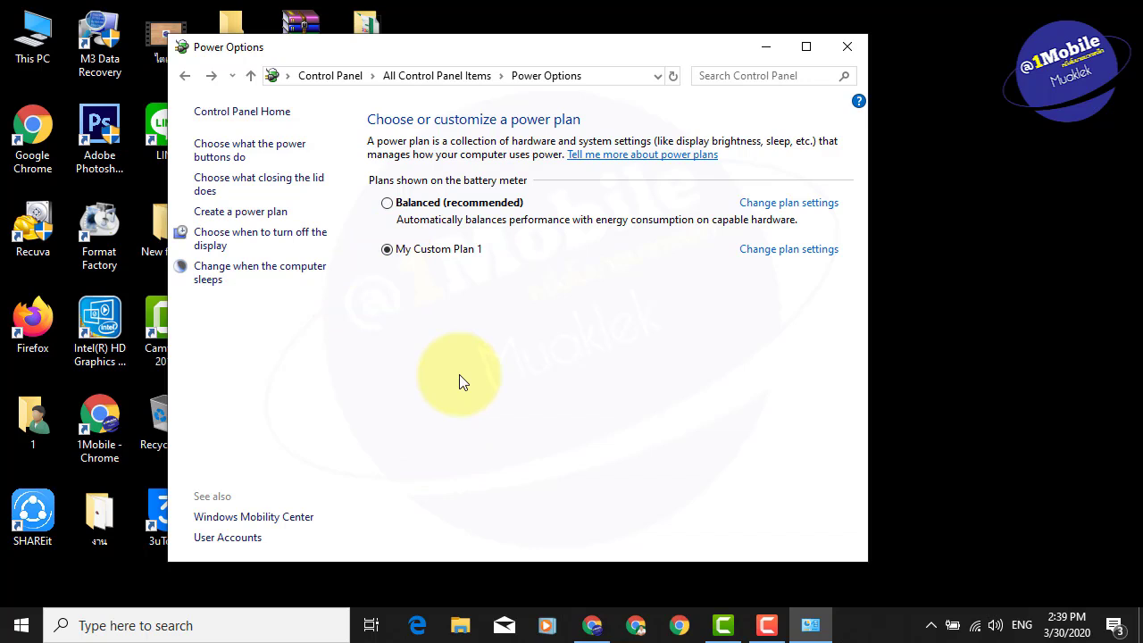